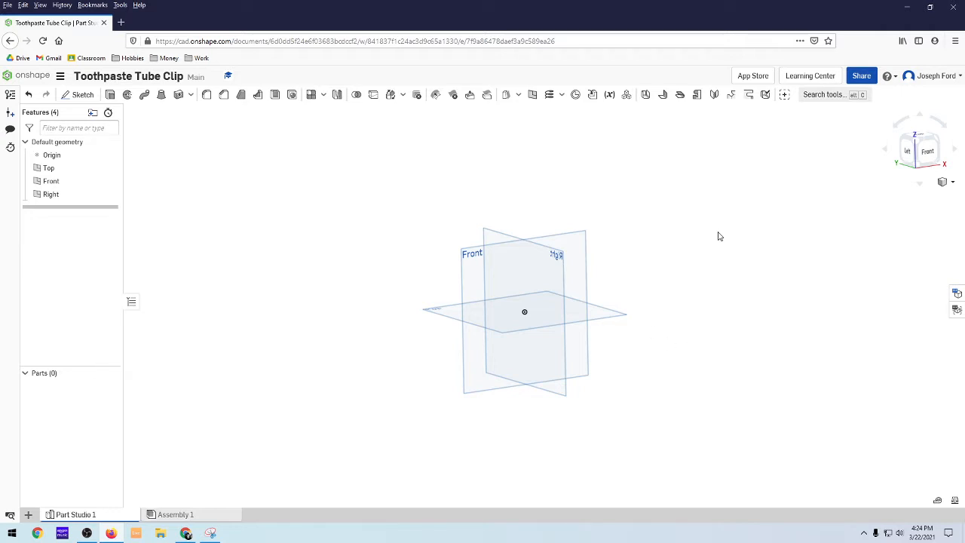
mouse_move(717, 263)
right_mouse_down()
mouse_move(689, 276)
mouse_move(713, 266)
right_mouse_up()
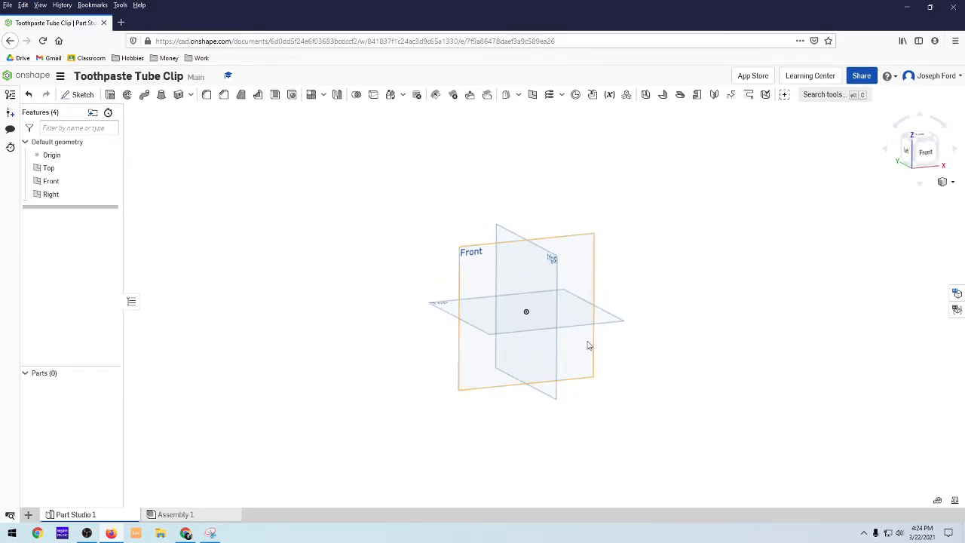
scroll(653, 299, "up", 3)
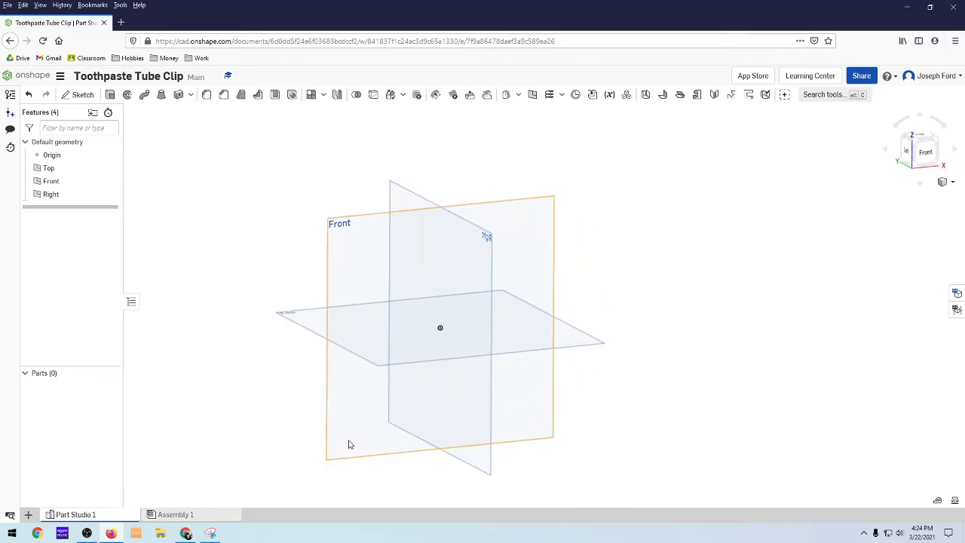
scroll(349, 475, "down", 5)
scroll(355, 502, "up", 3)
scroll(354, 500, "down", 1)
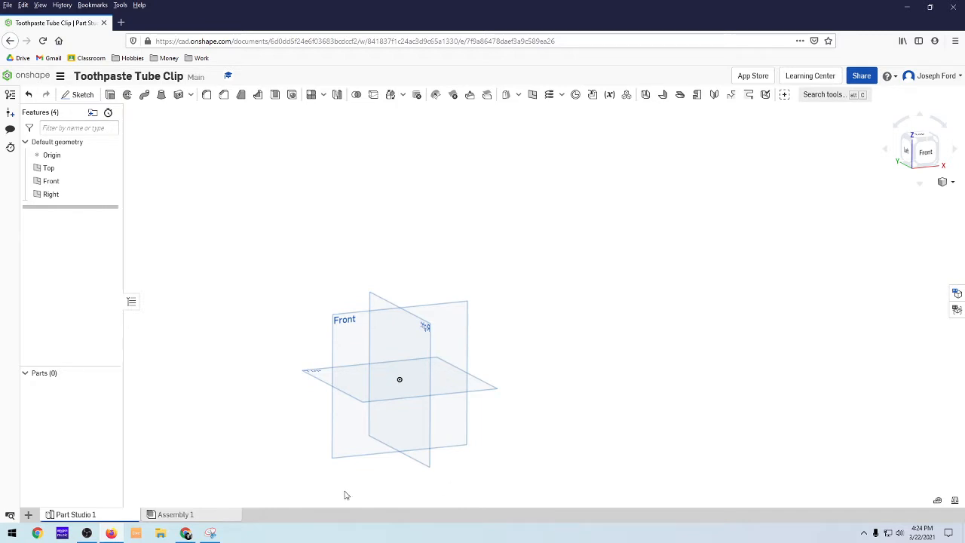
scroll(389, 490, "up", 1)
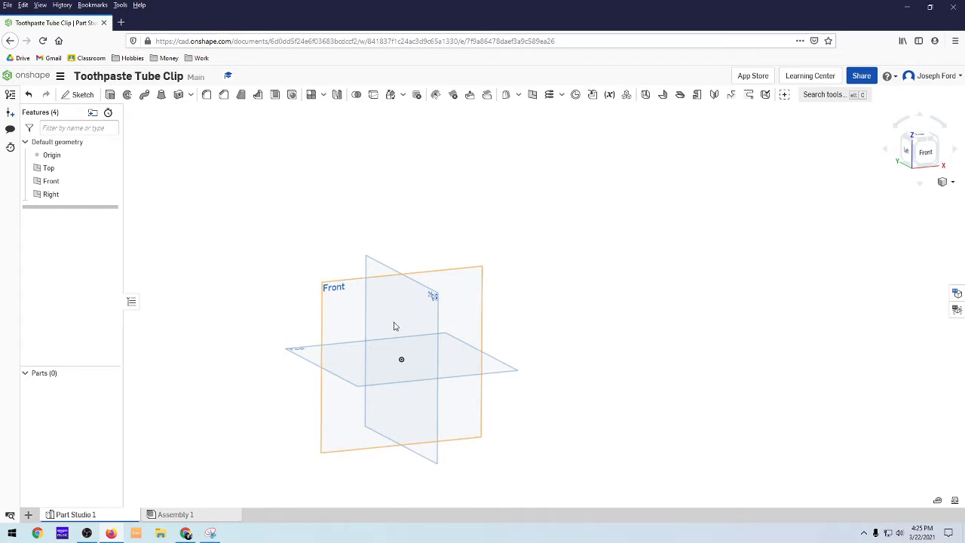
right_click_drag(281, 441, 267, 472)
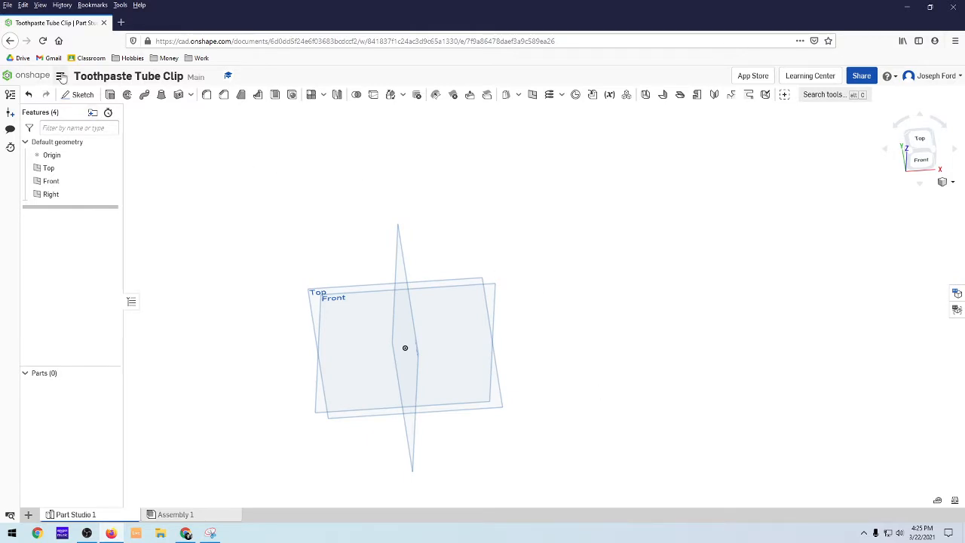
Review the workspace units, in particular the default length unit, and accept the settings
left_click(60, 77)
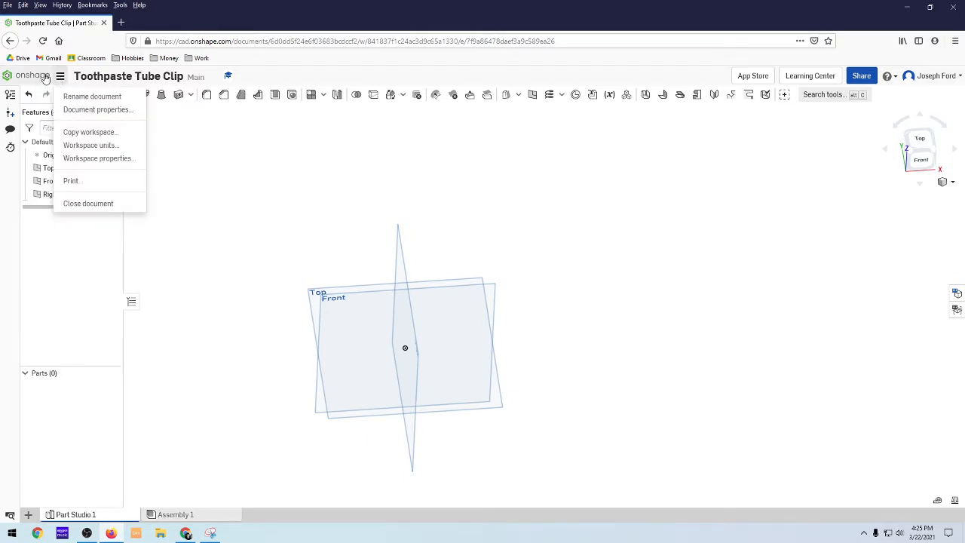
left_click(103, 147)
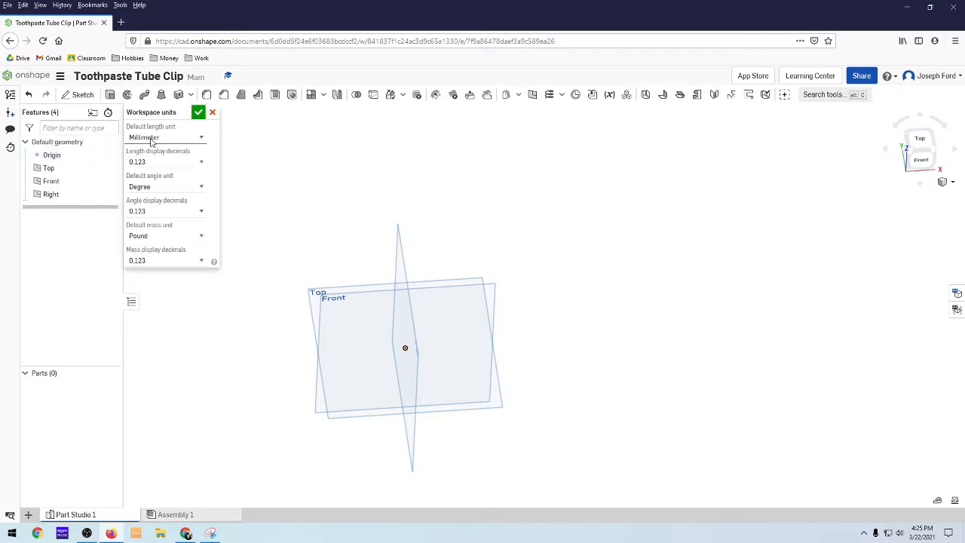
left_click(196, 113)
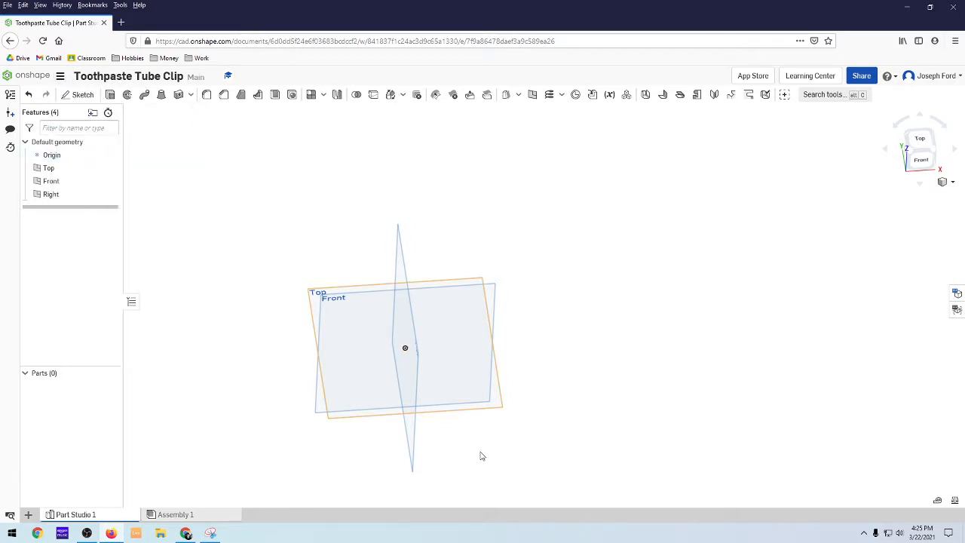
Start a new sketch on the Top plane and view it straight on
mouse_move(301, 429)
right_mouse_down()
mouse_move(300, 390)
mouse_move(297, 422)
mouse_move(314, 421)
mouse_move(310, 413)
right_mouse_up()
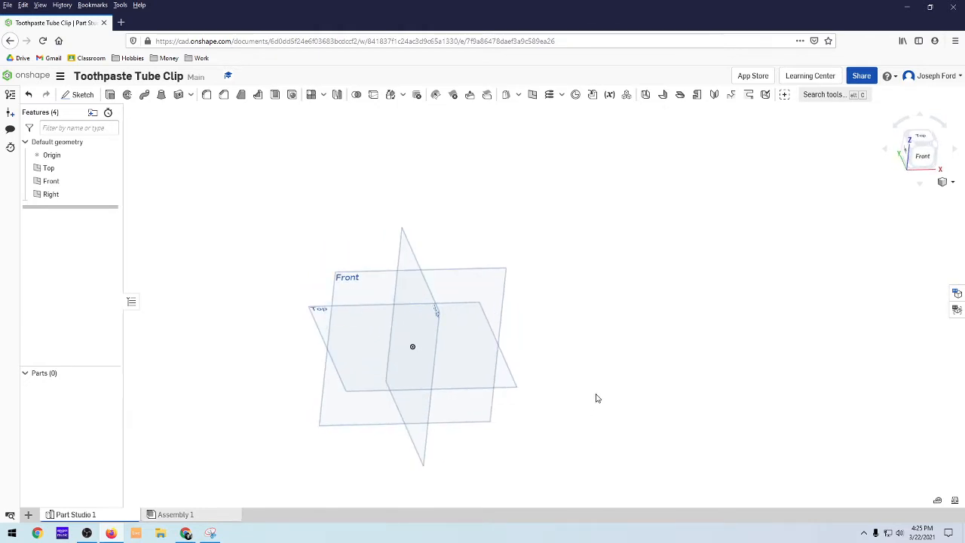
right_click_drag(599, 378, 593, 380)
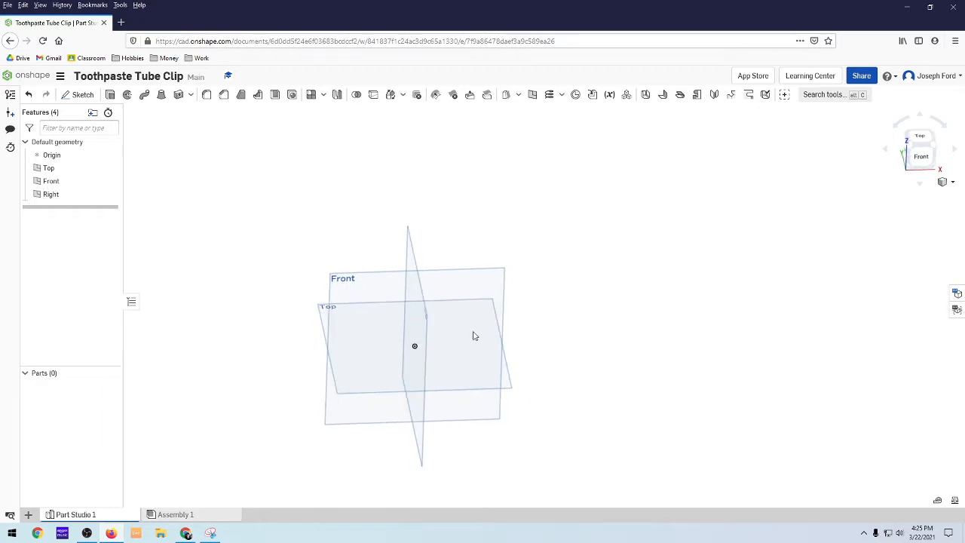
left_click(79, 94)
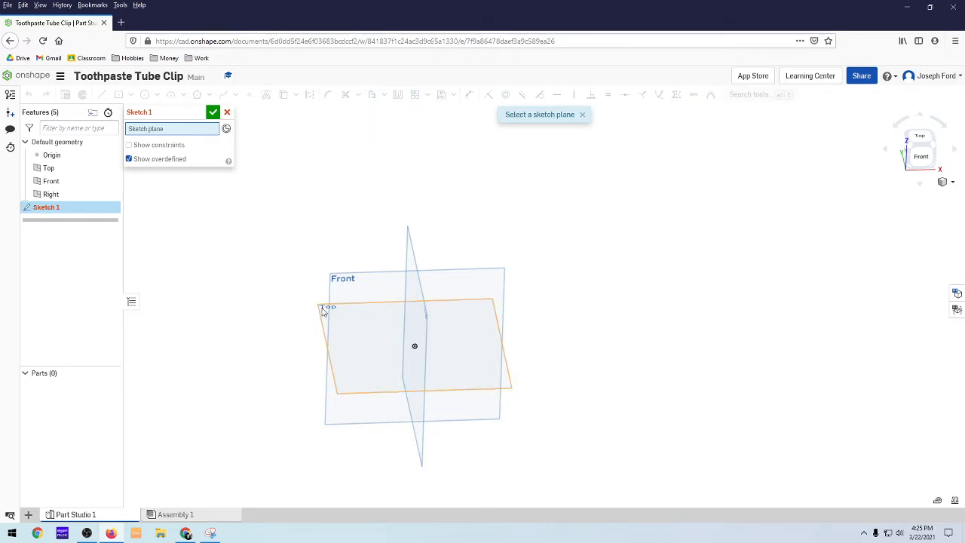
left_click(60, 170)
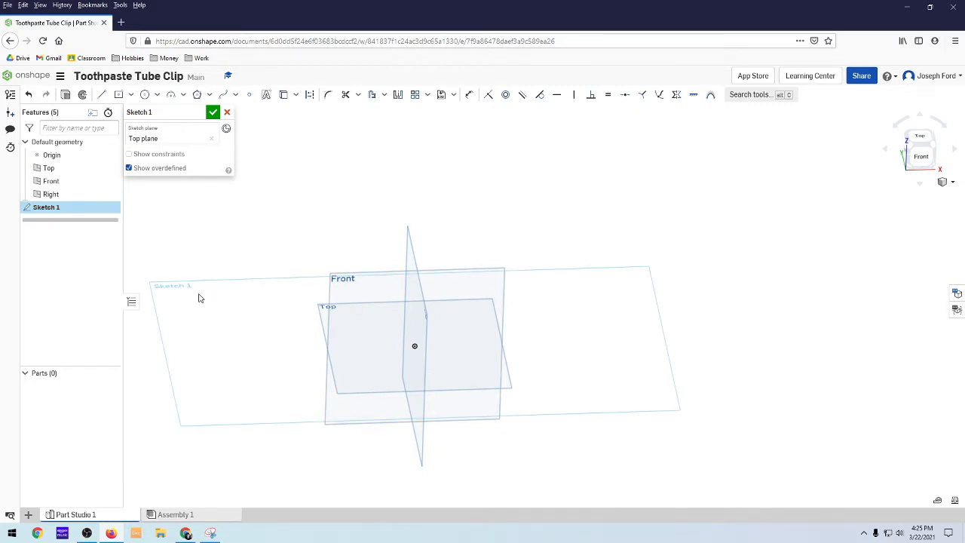
key("n")
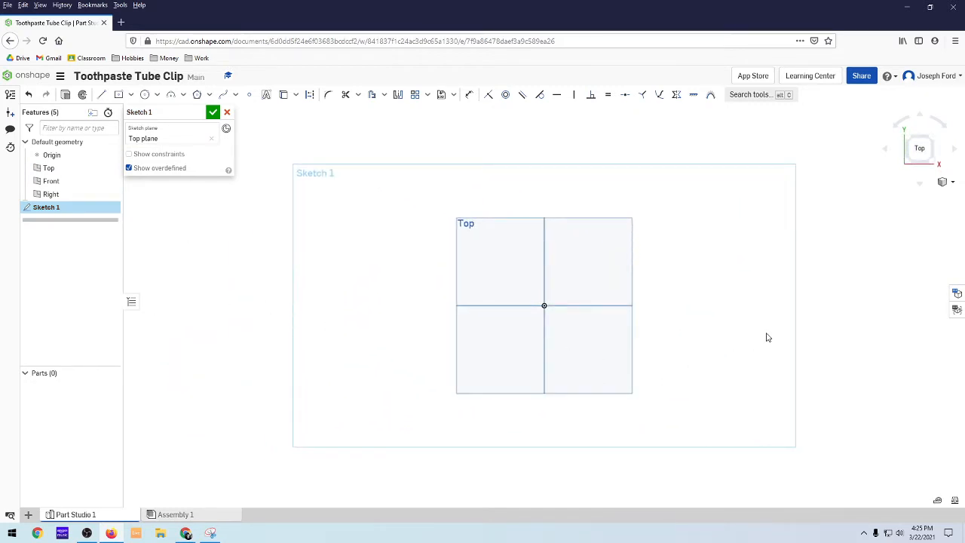
scroll(767, 337, "up", 1)
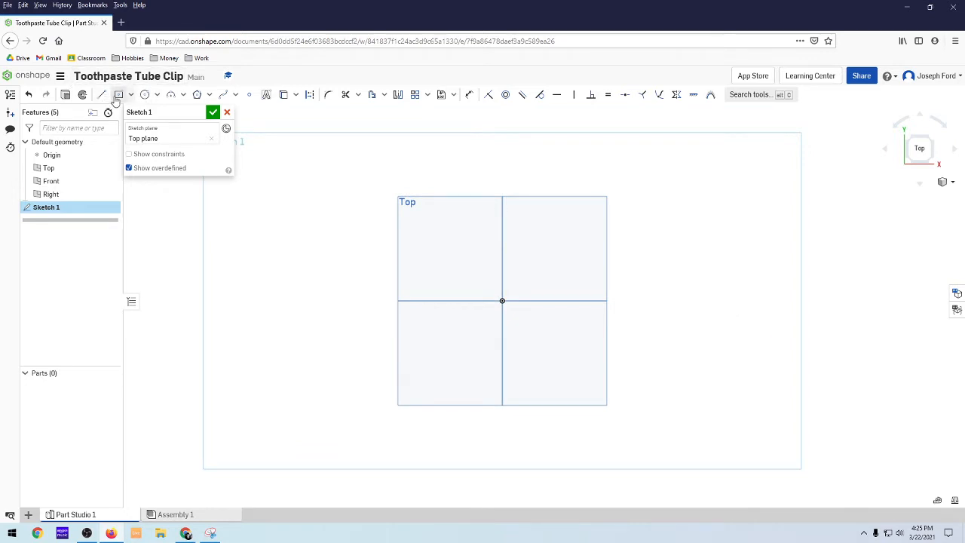
Draw a center-point rectangle about 100 mm wide and 45 mm tall, centered on the origin
left_click(118, 97)
left_click(502, 301)
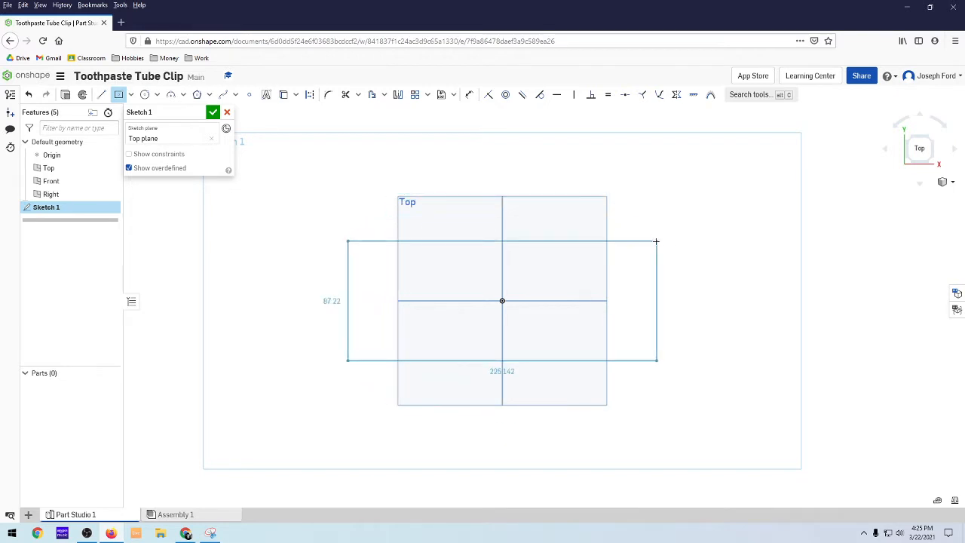
left_click(572, 269)
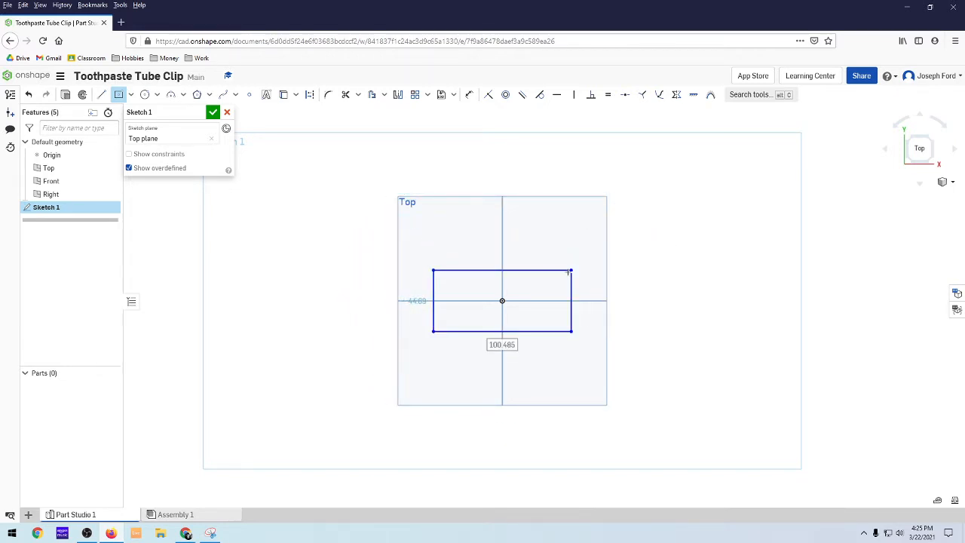
Dimension the rectangle to 70 mm wide and 30 mm tall
scroll(564, 280, "down", 1)
key("d")
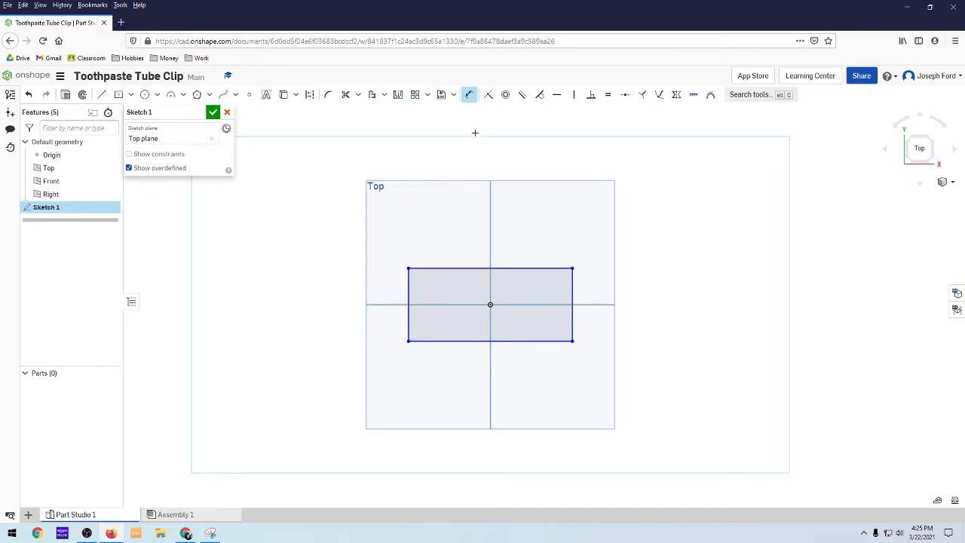
left_click(524, 267)
left_click(520, 221)
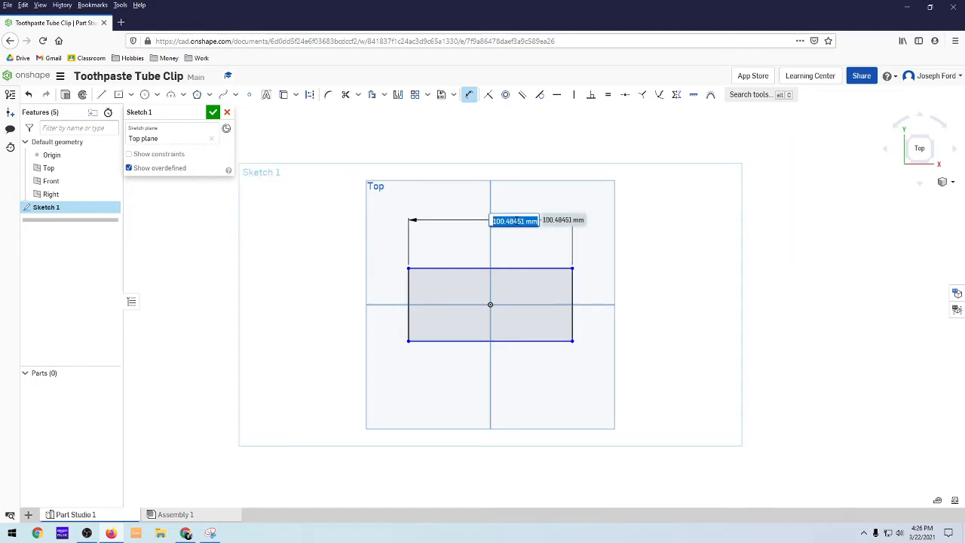
type("70")
key("Return")
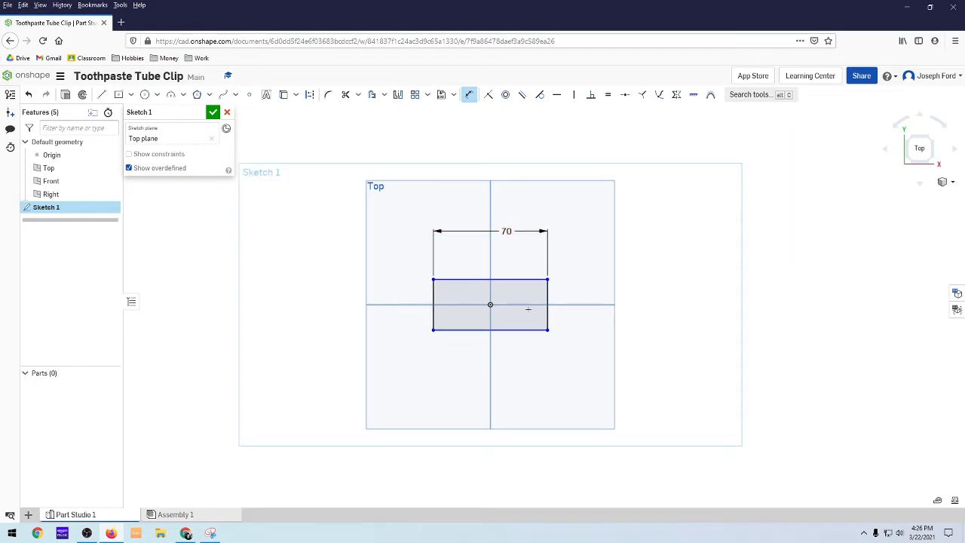
left_click(548, 304)
left_click(584, 300)
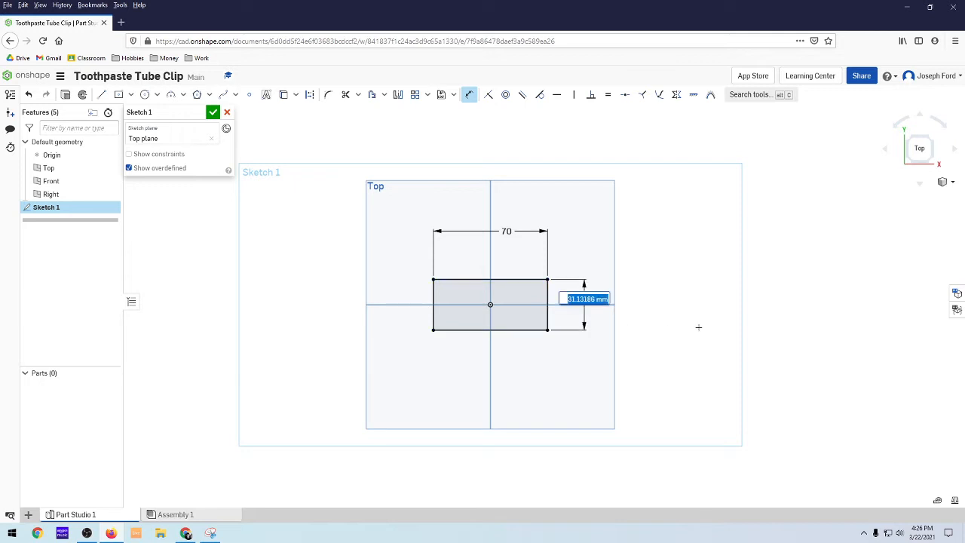
type("30")
key("Return")
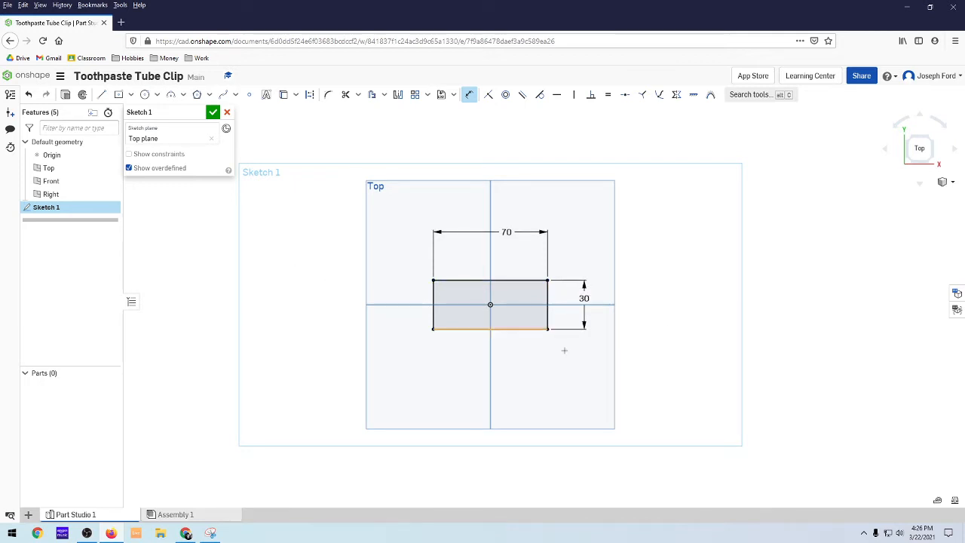
Draw a narrow center-point rectangle about 49 mm wide and 4 mm tall inside the first one, centered on the origin
scroll(571, 335, "up", 1)
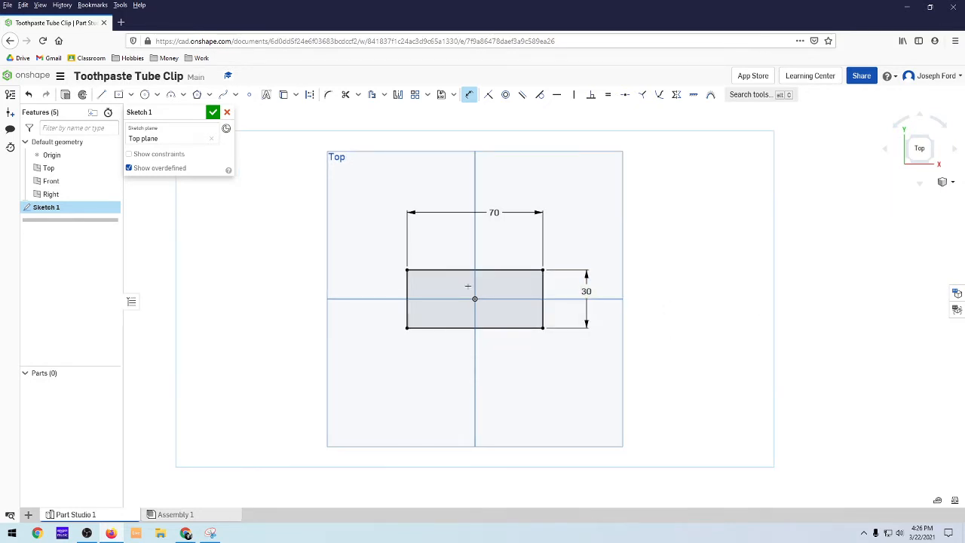
left_click(117, 96)
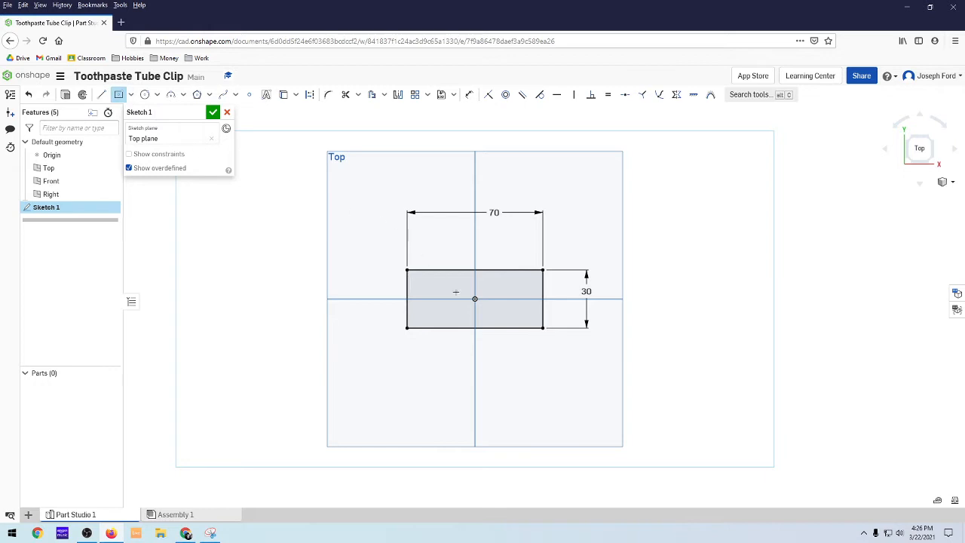
scroll(519, 316, "up", 1)
left_click(466, 296)
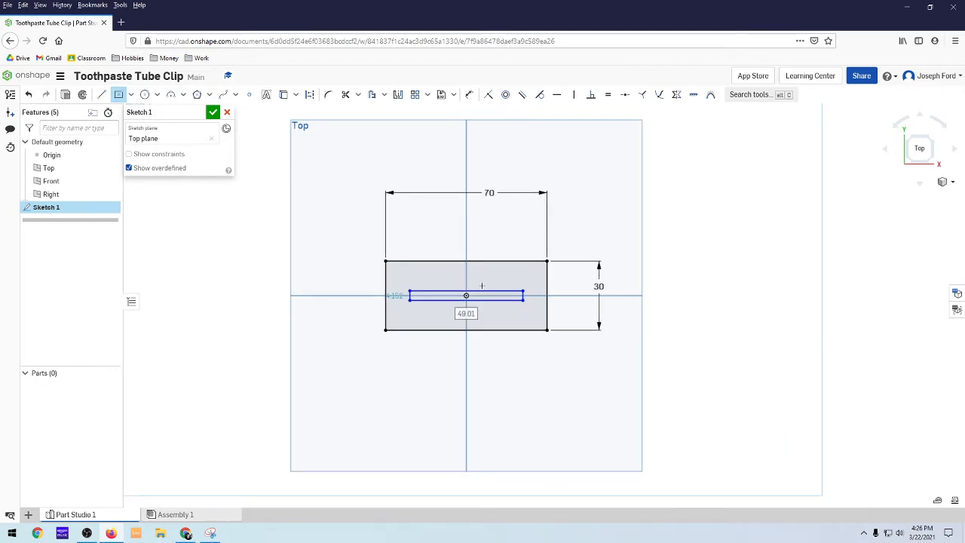
scroll(487, 301, "up", 1)
scroll(491, 306, "up", 3)
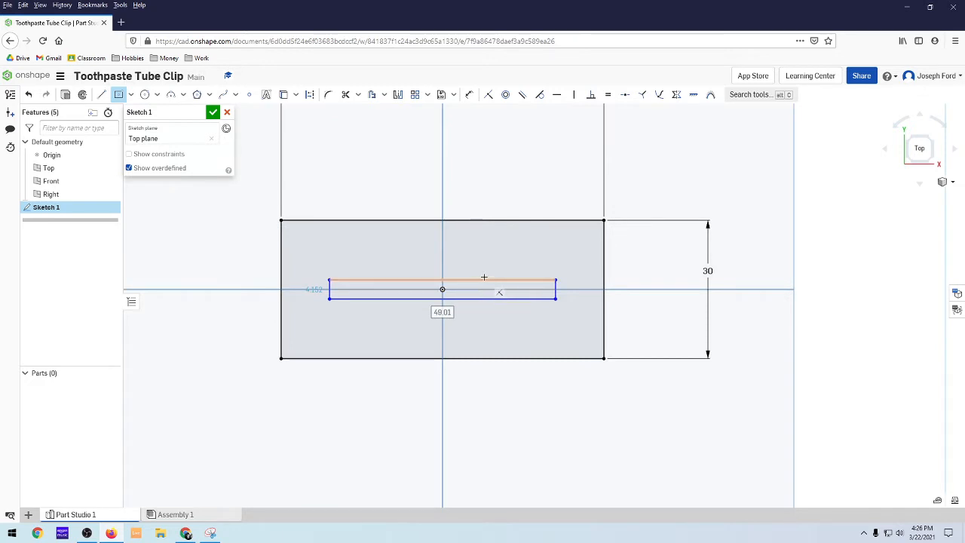
Dimension the inner rectangle's width to 65 mm
key("u")
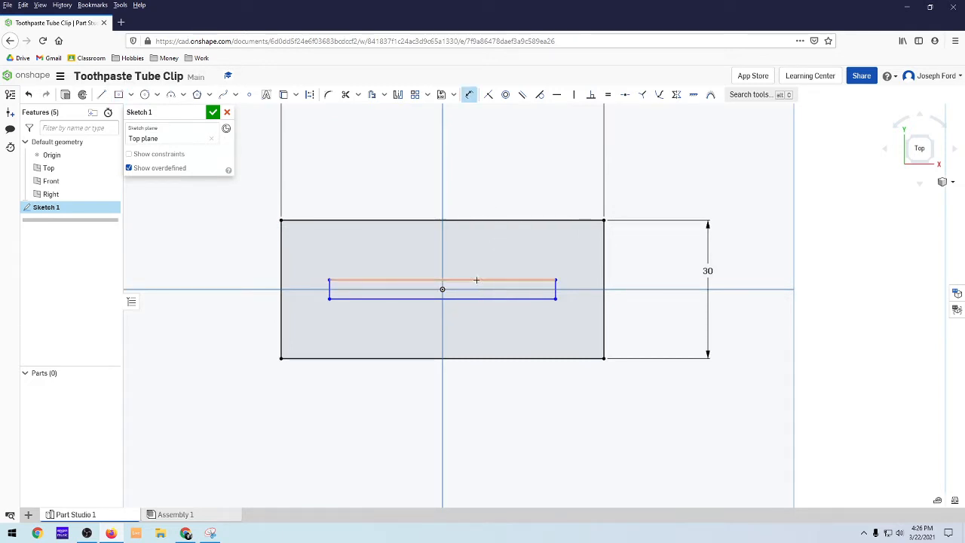
left_click(480, 279)
left_click(513, 261)
type("60")
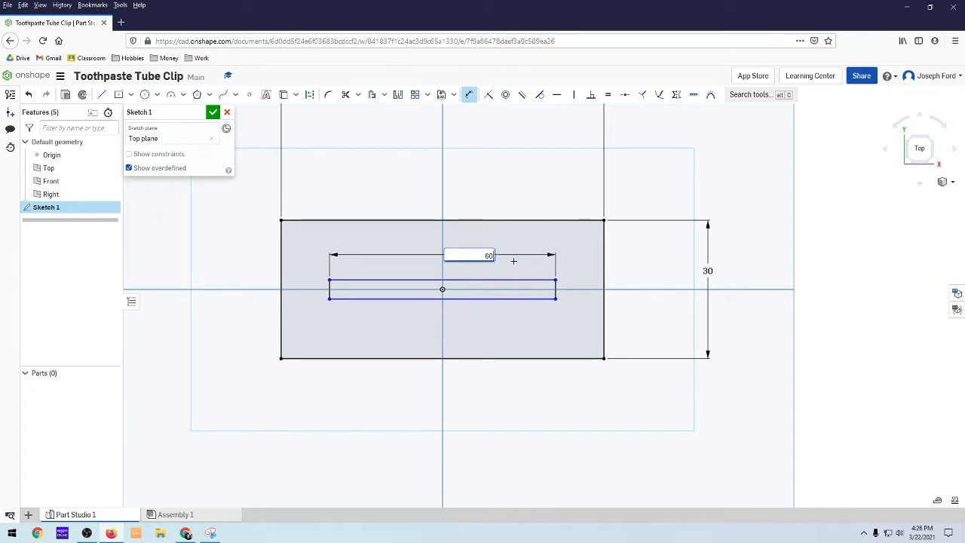
type("5")
key("Return")
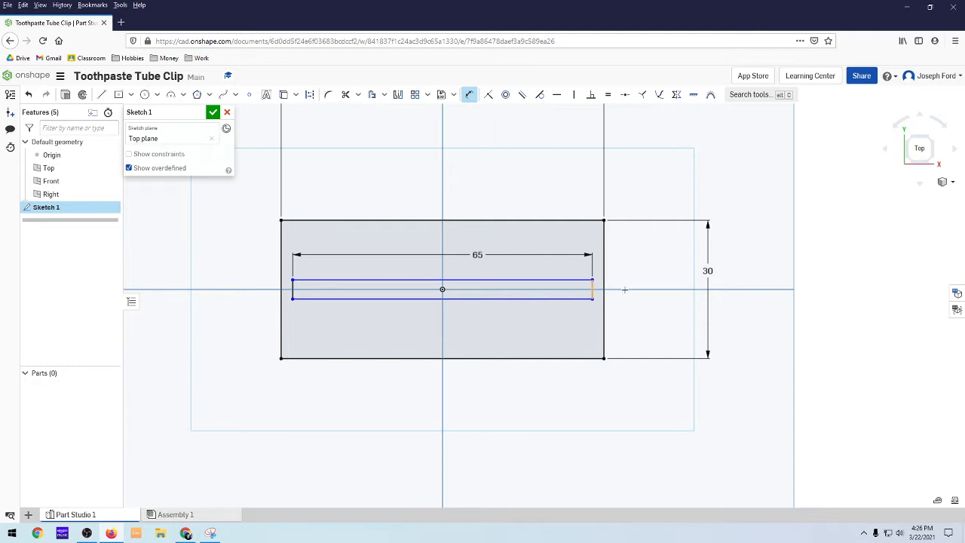
Cancel the dimension started on the inner rectangle's short edge and hide the default planes
left_click(641, 290)
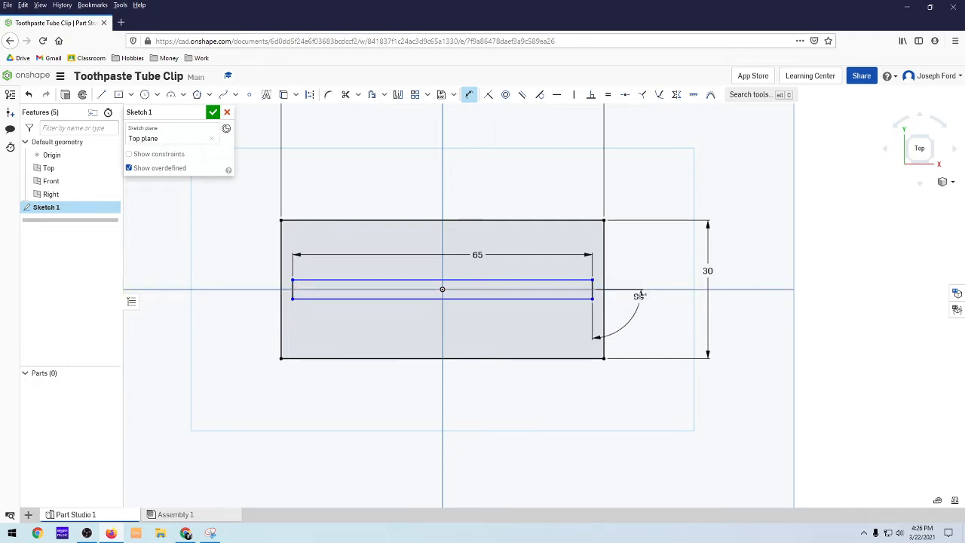
scroll(622, 320, "up", 1)
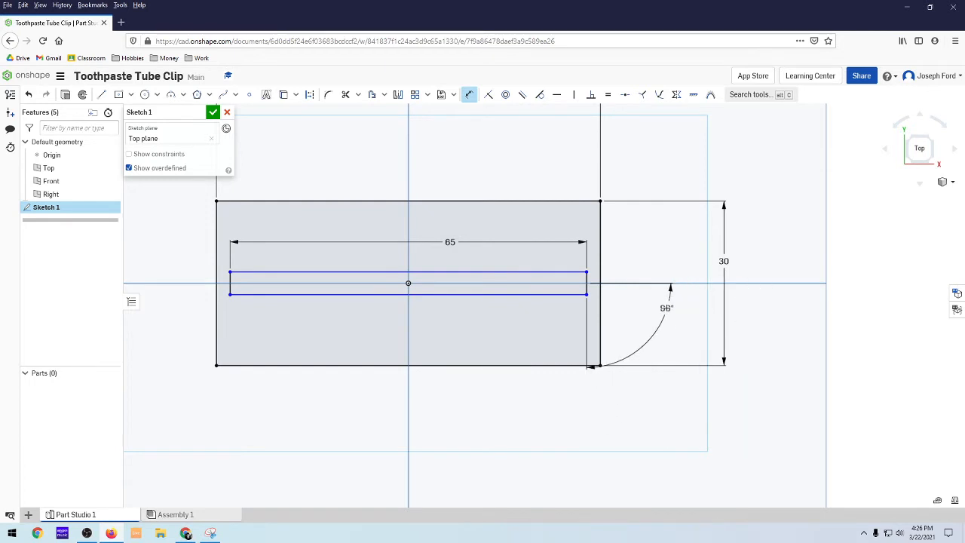
key("Escape")
scroll(547, 351, "down", 2)
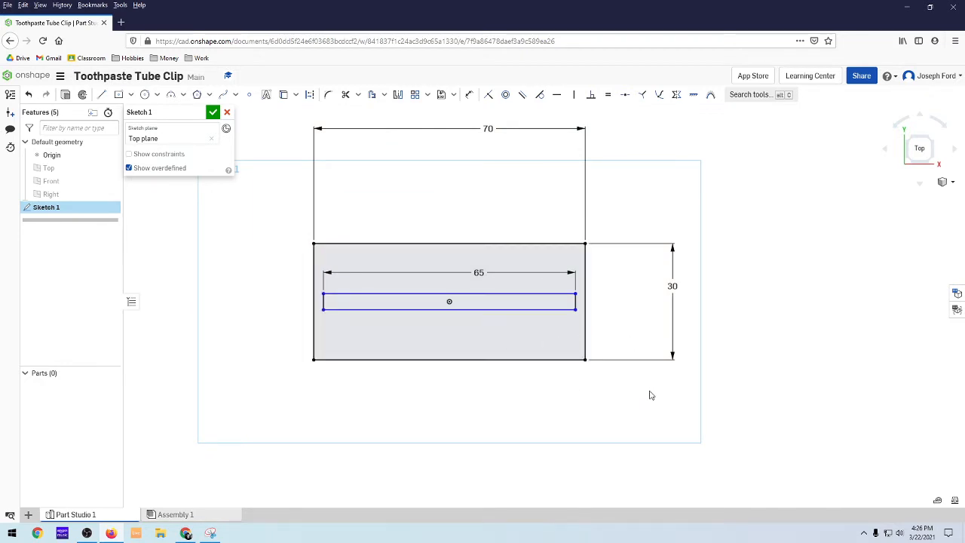
scroll(601, 334, "up", 1)
scroll(594, 315, "down", 1)
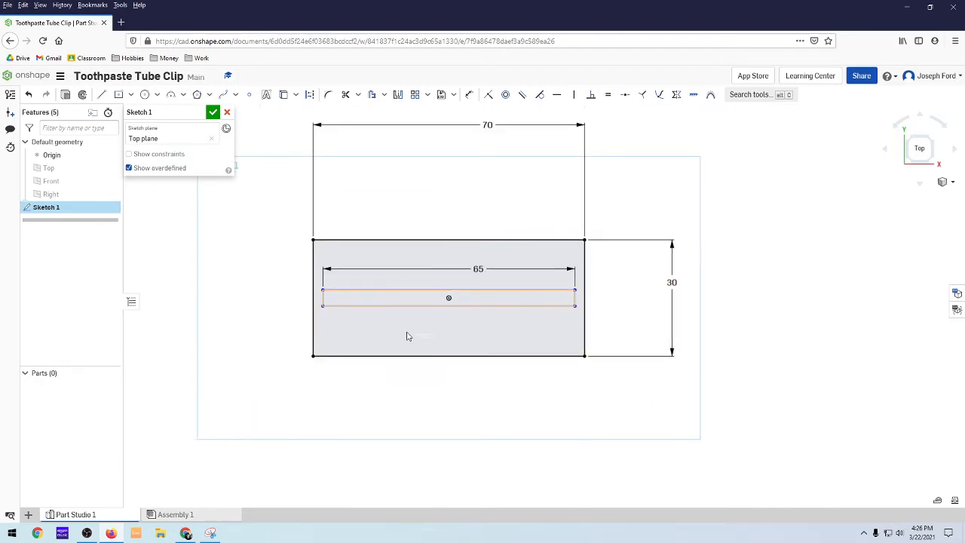
scroll(510, 321, "up", 3)
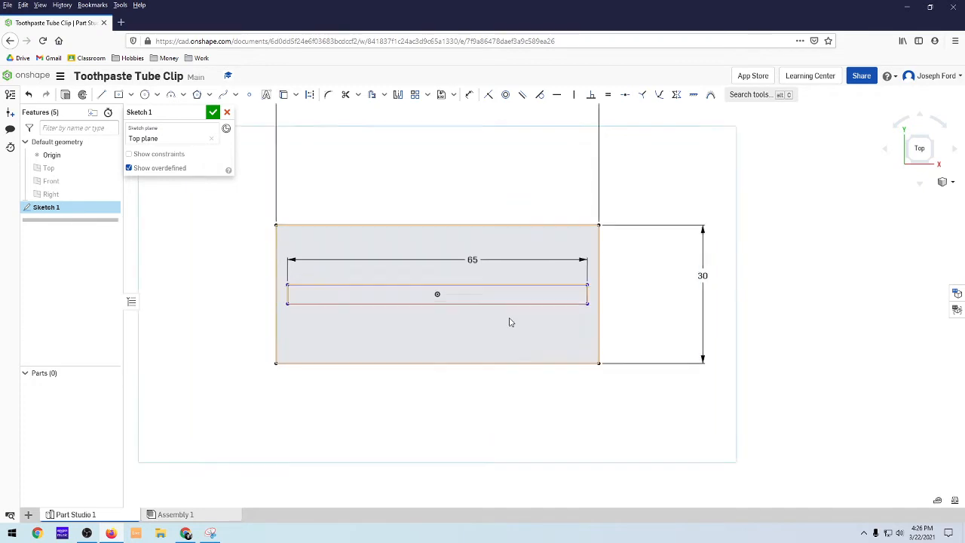
scroll(521, 267, "down", 3)
scroll(569, 334, "up", 4)
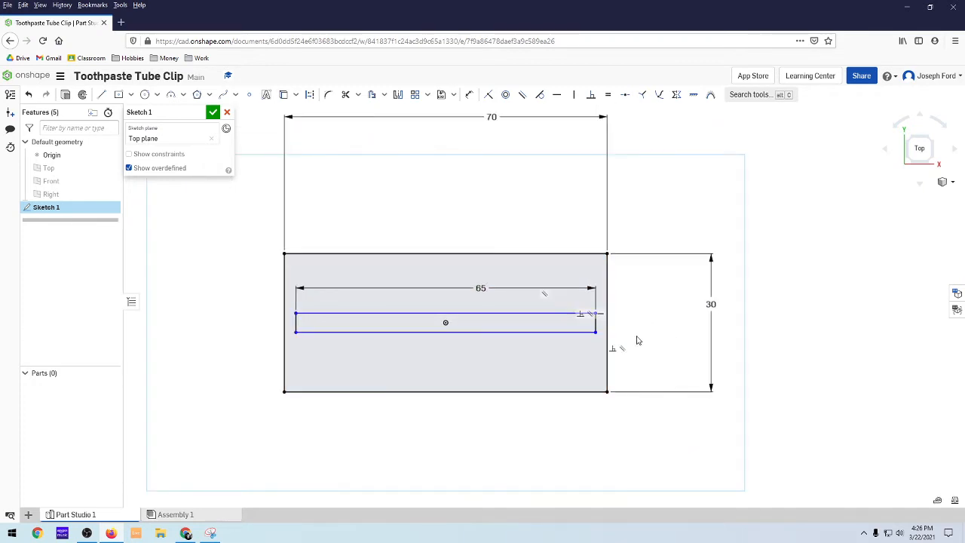
scroll(218, 351, "down", 3)
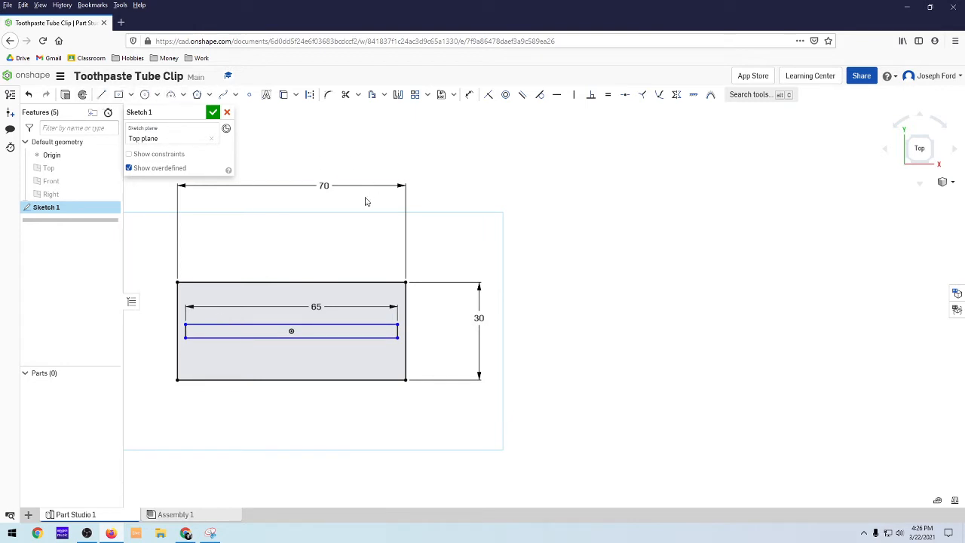
Dimension the inner rectangle's height to 1.5 mm
key("d")
scroll(367, 347, "up", 5)
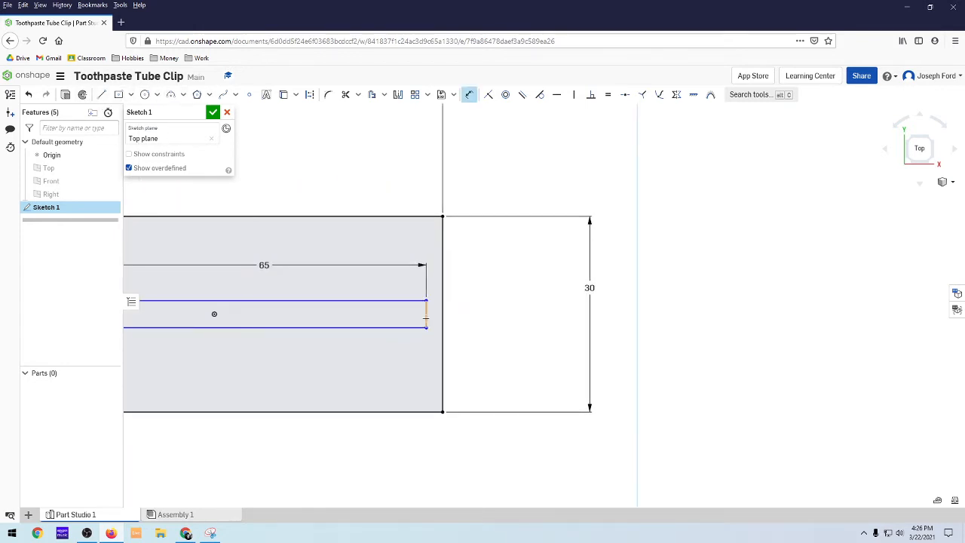
left_click(490, 317)
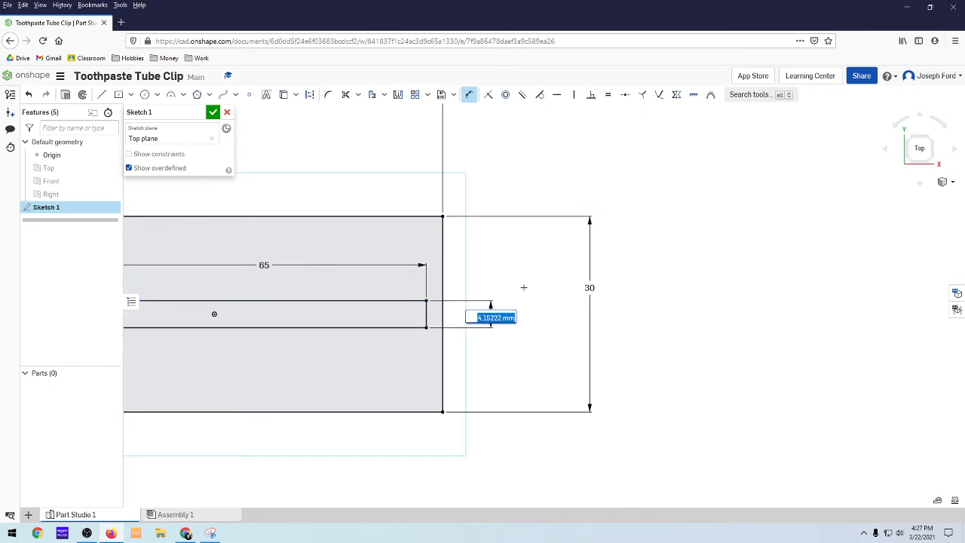
type("1.5")
key("Return")
scroll(271, 365, "down", 5)
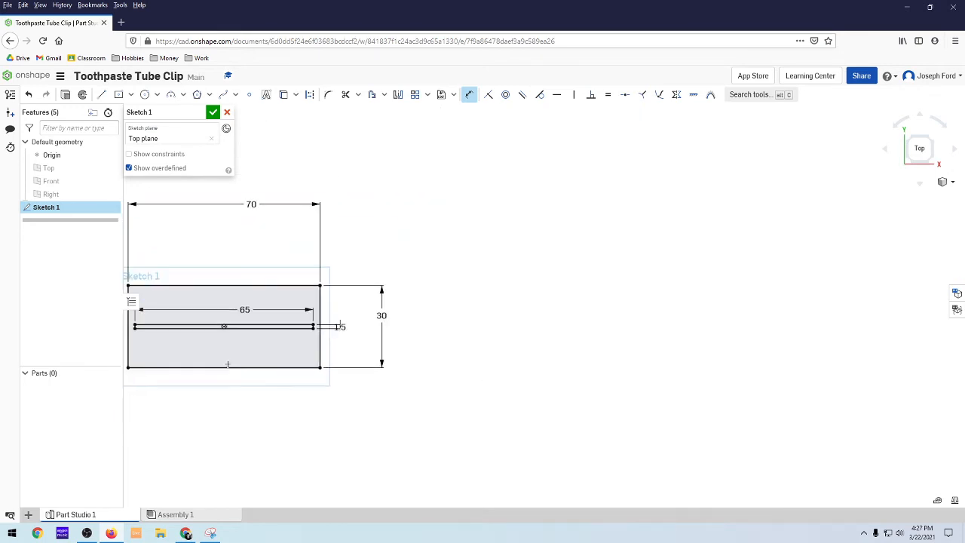
Extrude the plate profile around the slot as a new solid with a depth of 7 mm
scroll(154, 365, "up", 3)
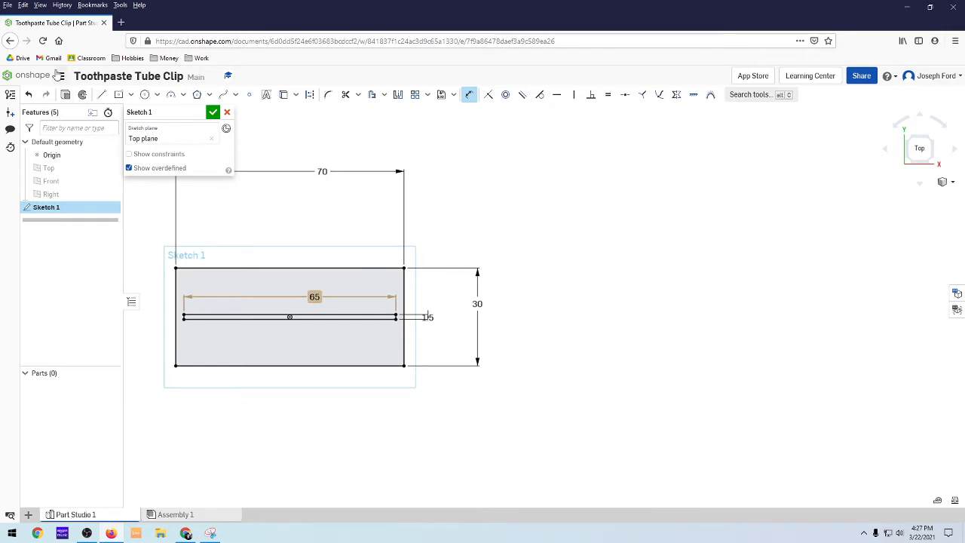
left_click(65, 96)
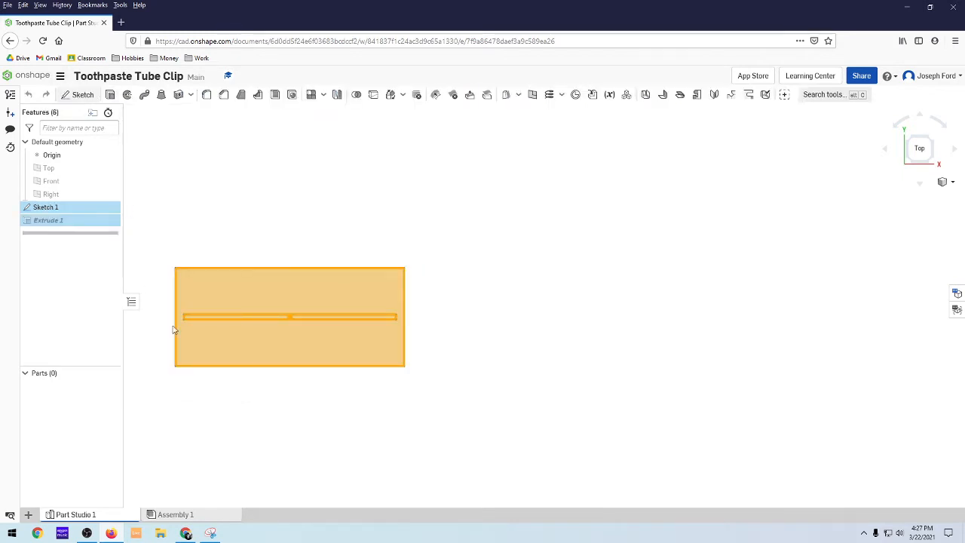
scroll(211, 317, "up", 1)
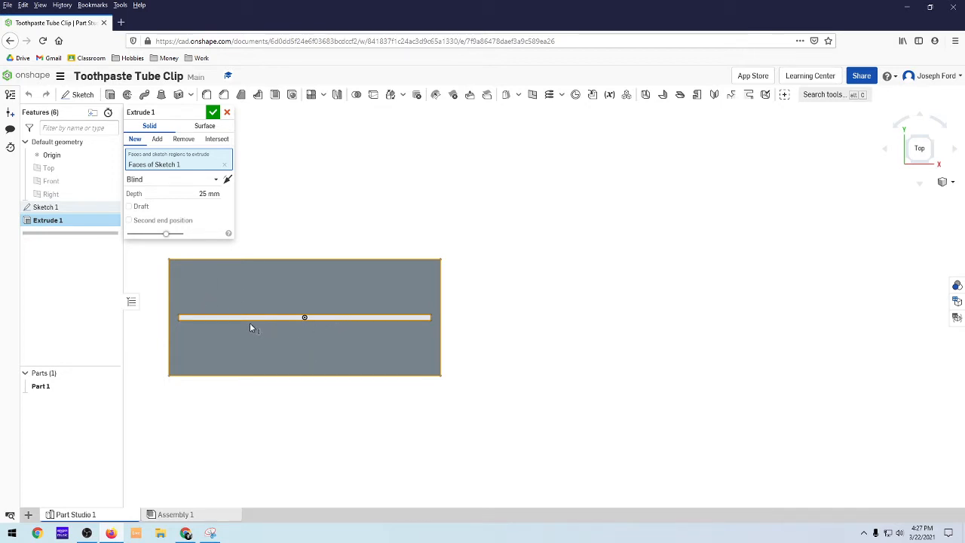
left_click(202, 193)
type("7")
key("Return")
left_click(213, 114)
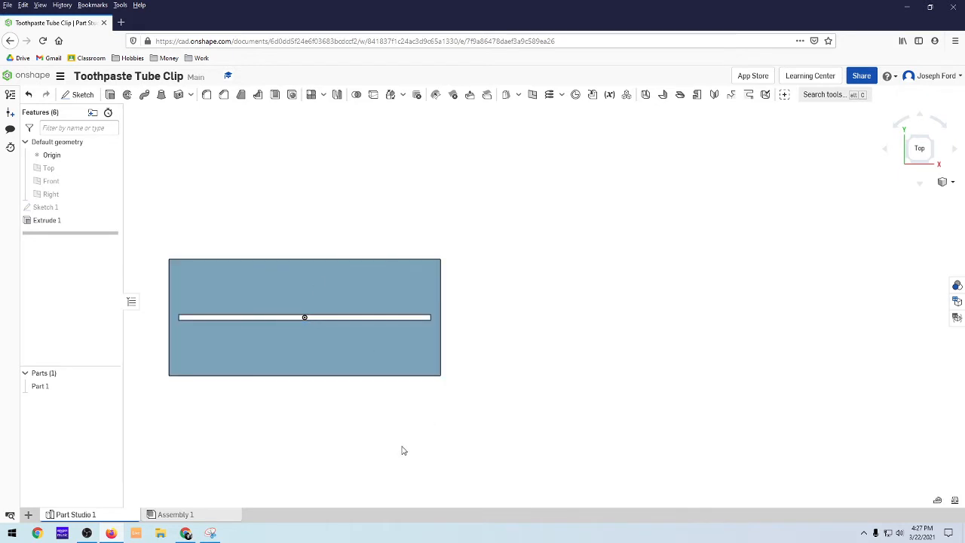
Start a new sketch on the plate's large upper face, seen from the Top view
mouse_move(400, 450)
right_mouse_down()
mouse_move(306, 452)
mouse_move(450, 454)
mouse_move(407, 455)
right_mouse_up()
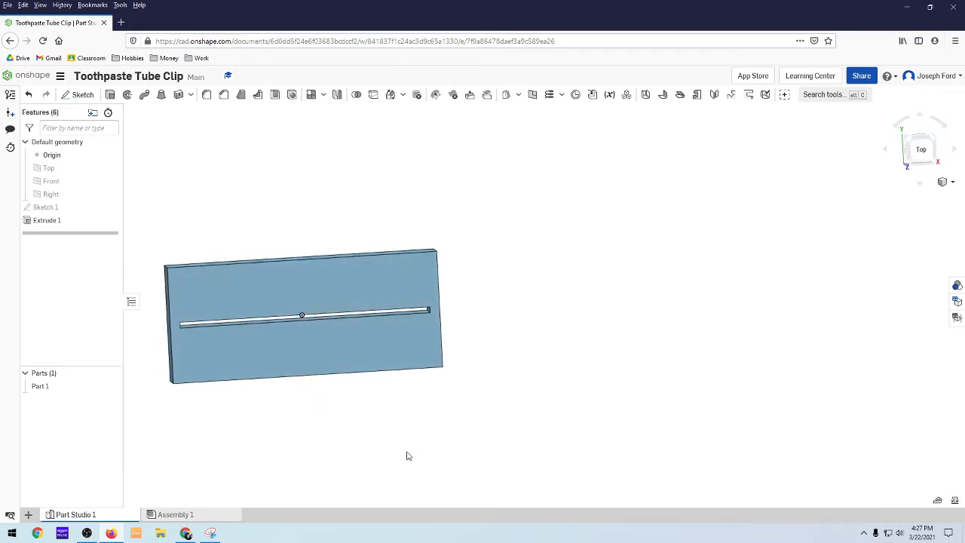
left_click(920, 149)
scroll(694, 434, "down", 6)
scroll(709, 464, "up", 3)
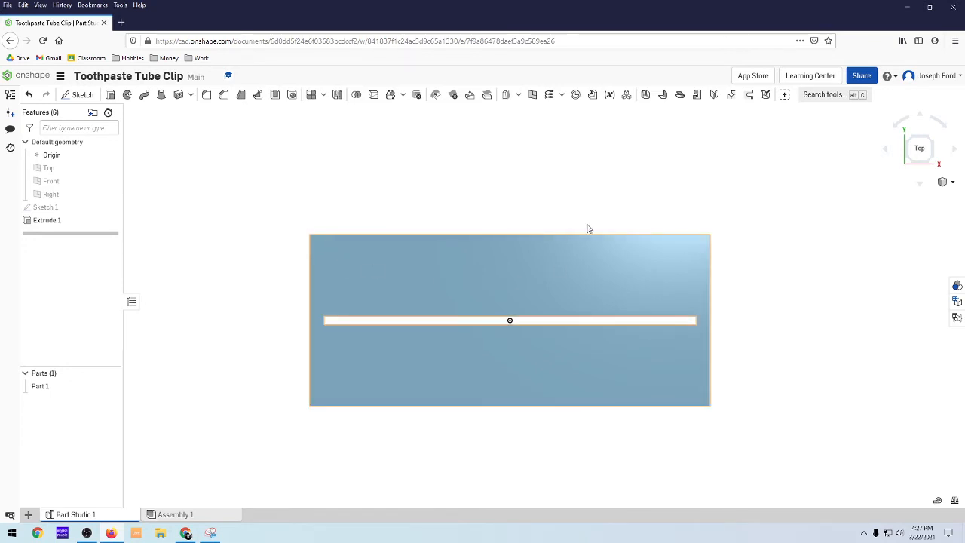
scroll(795, 351, "down", 3)
scroll(821, 391, "up", 3)
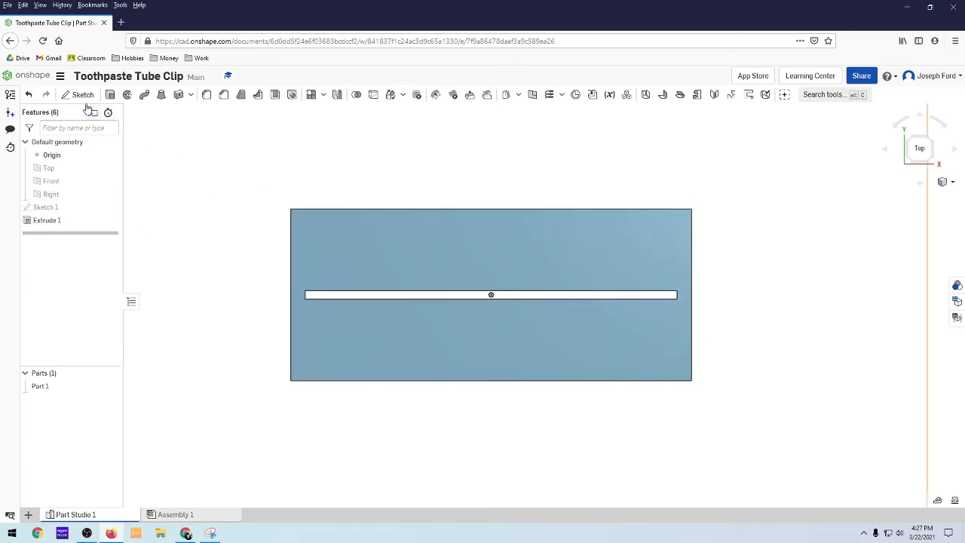
left_click(82, 94)
left_click(470, 255)
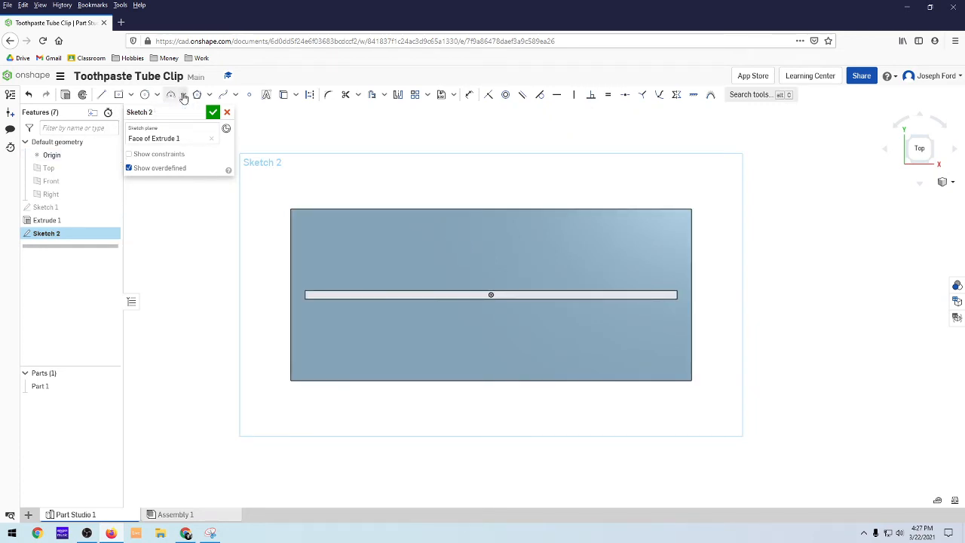
Draw a 3 point arc of about 112 mm radius between the plate's two lower corners, bulging toward the slot
left_click(183, 97)
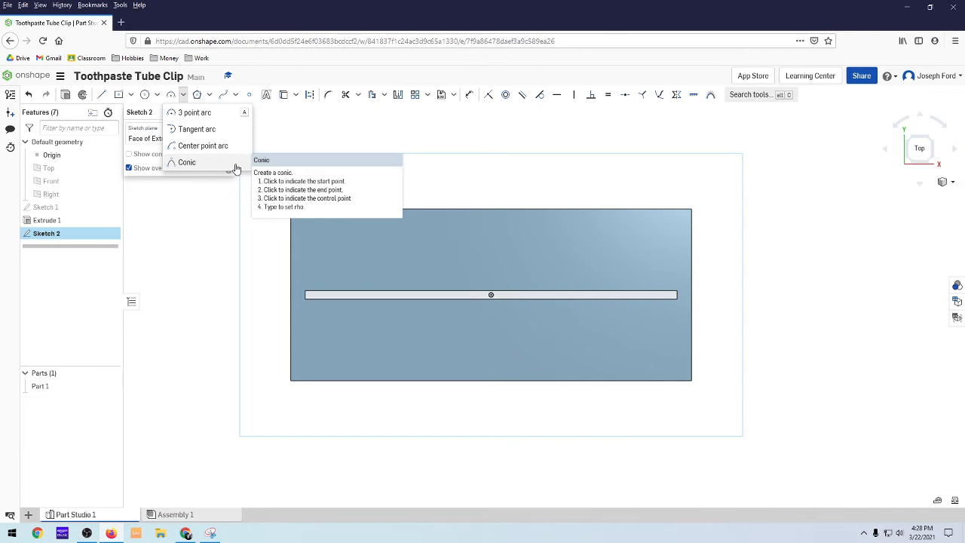
left_click(182, 114)
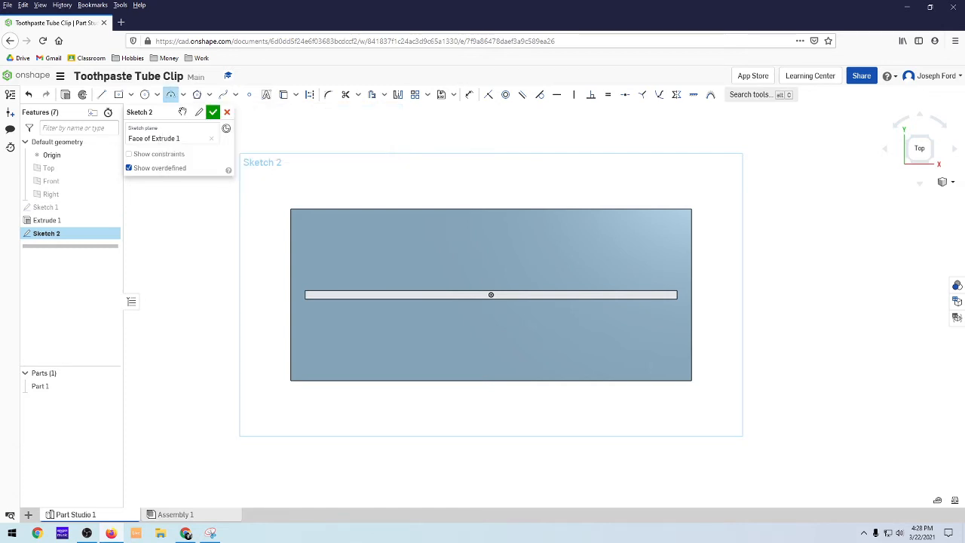
left_click(291, 380)
left_click(493, 347)
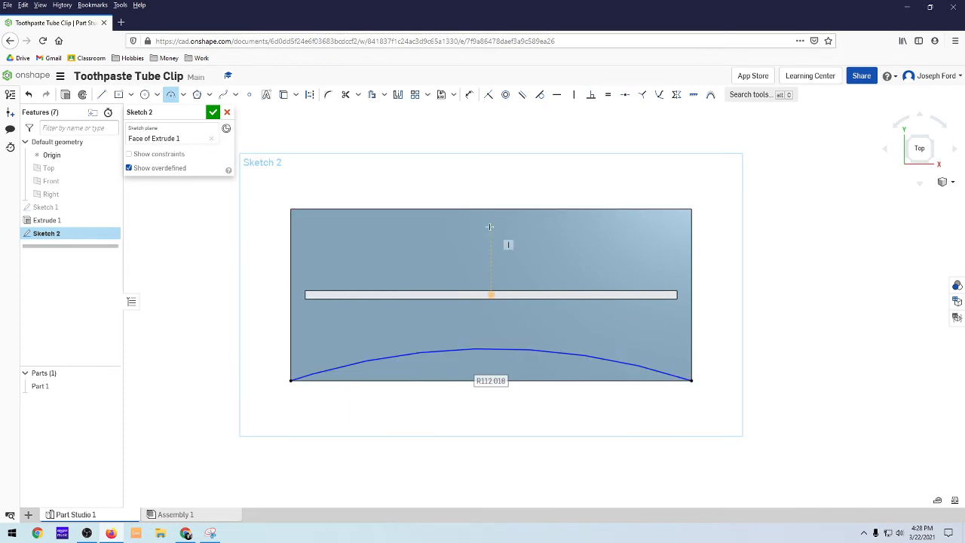
Draw two side-by-side 3 point arcs of about 21 mm radius from the upper edge's corners to its midpoint, dipping toward the slot
left_click(290, 209)
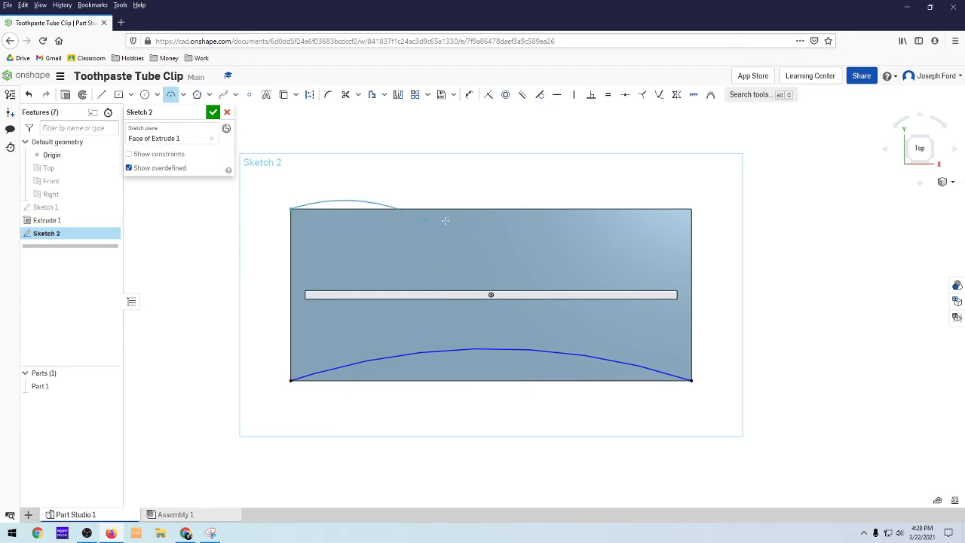
left_click(492, 208)
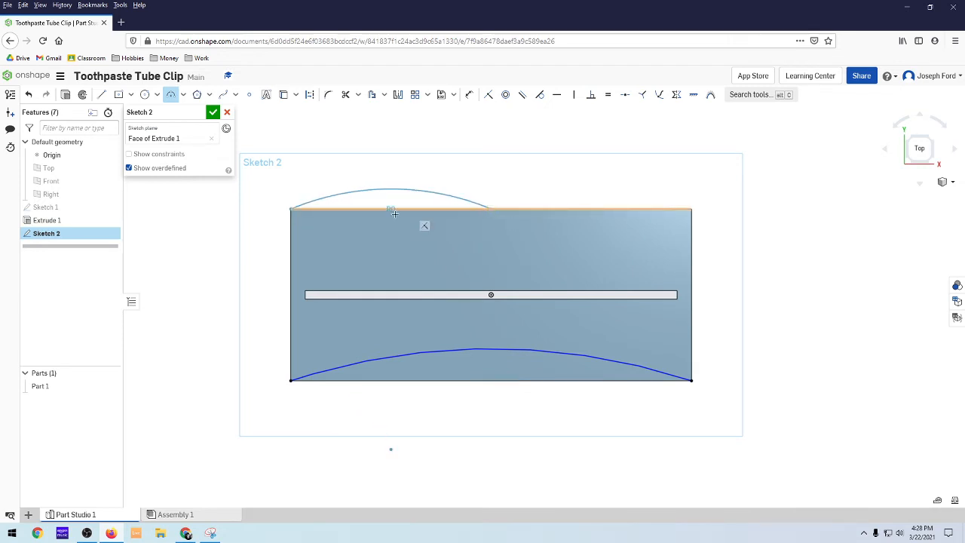
left_click(395, 261)
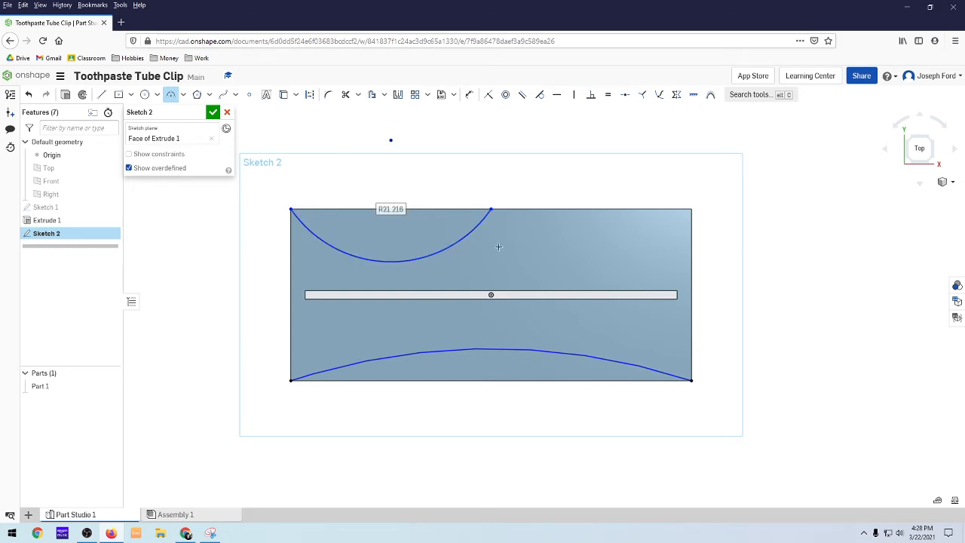
scroll(591, 249, "down", 3)
scroll(601, 256, "up", 2)
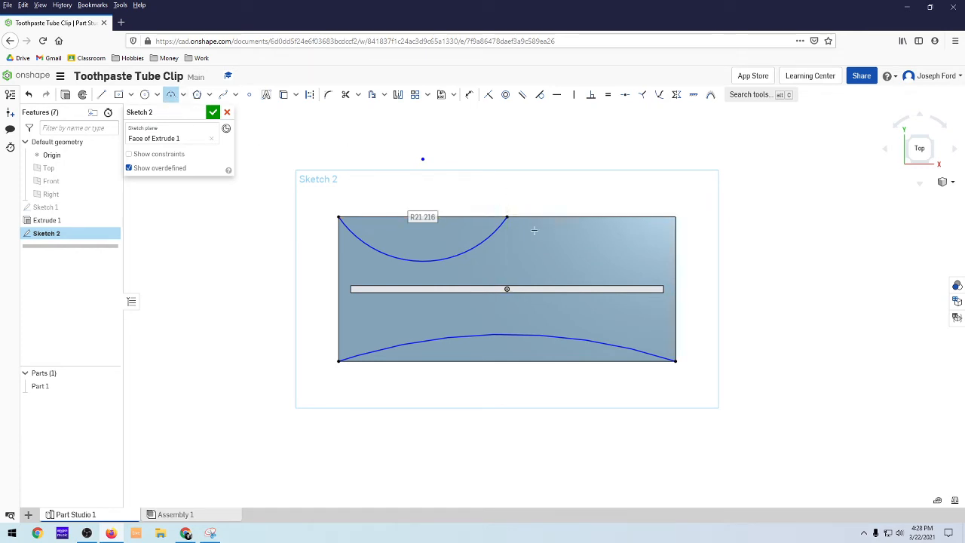
left_click(507, 217)
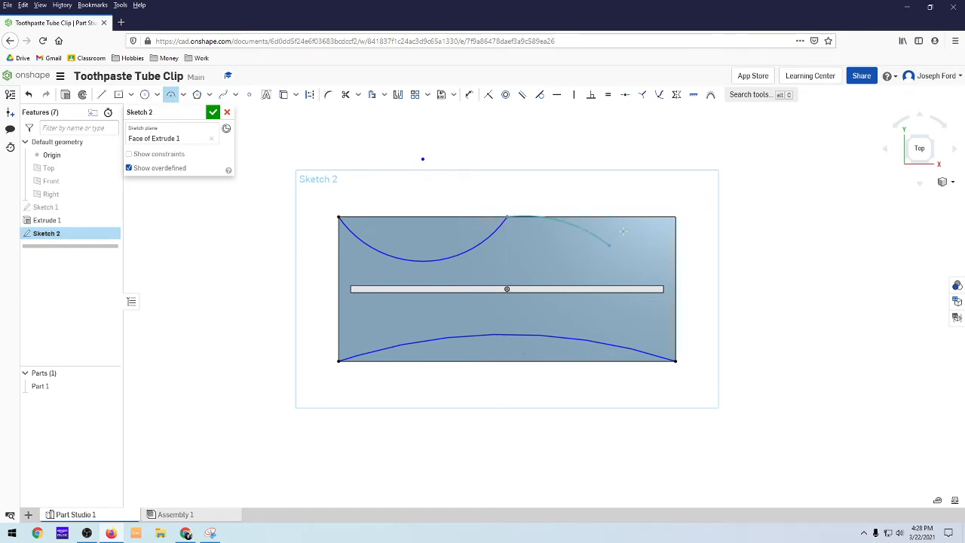
left_click(676, 216)
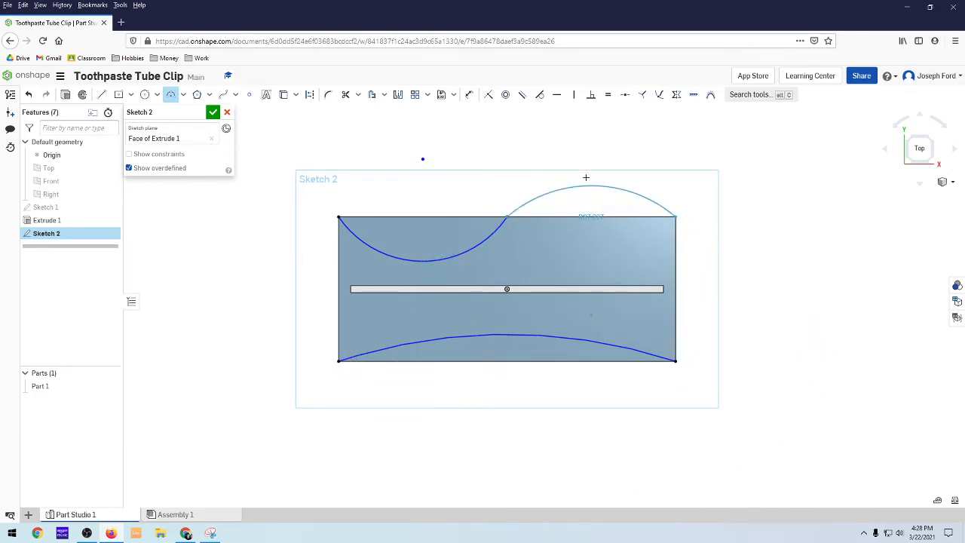
left_click(588, 261)
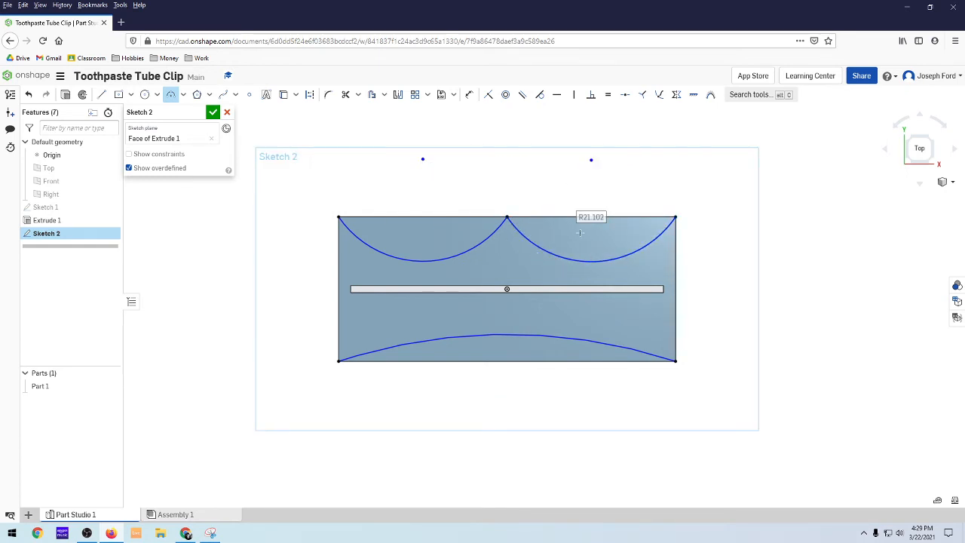
Apply an Equal constraint to the two arcs along the plate's upper edge
scroll(580, 233, "up", 2)
scroll(523, 186, "down", 2)
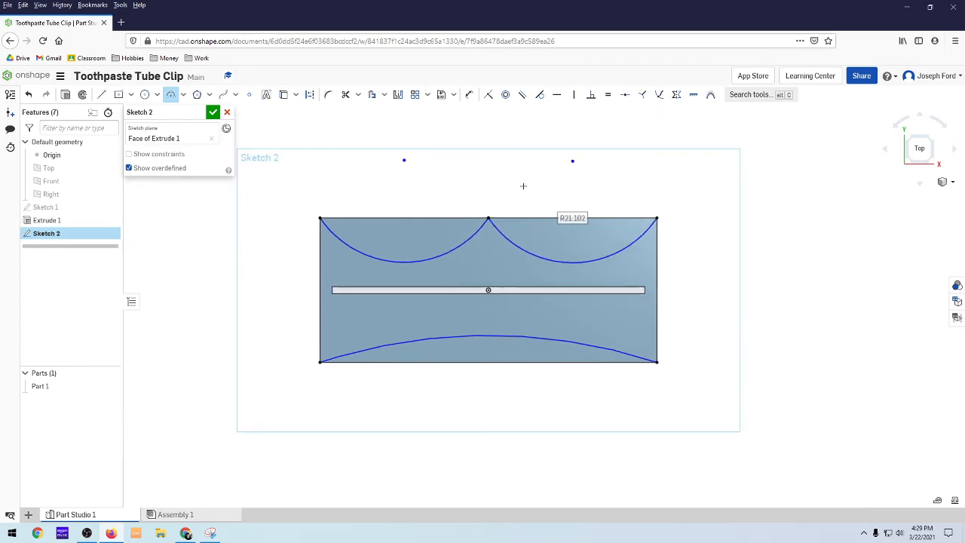
left_click(609, 96)
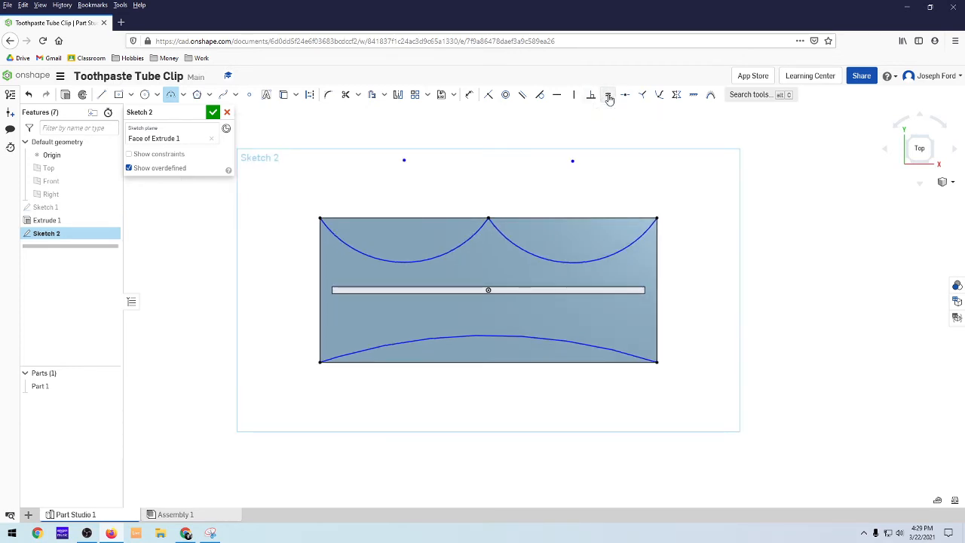
left_click(515, 245)
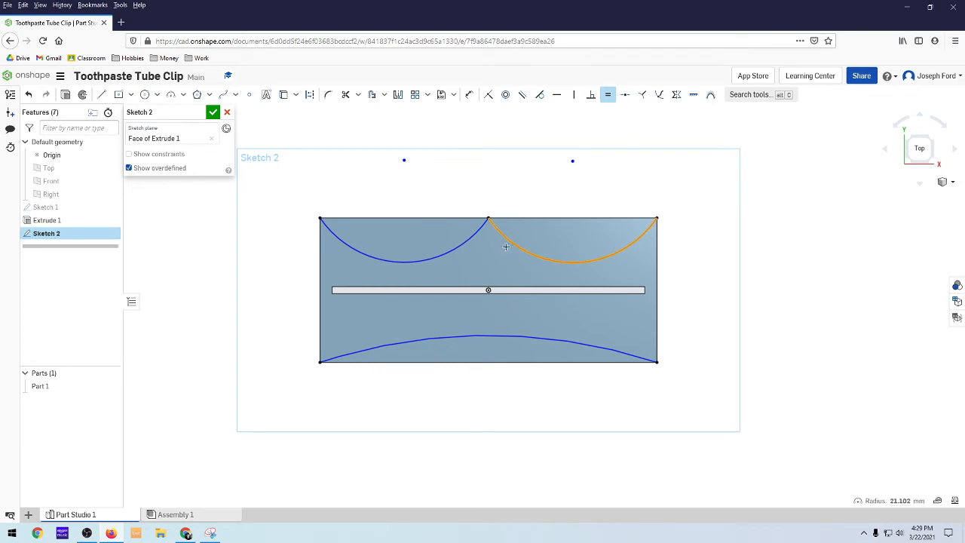
left_click(429, 259)
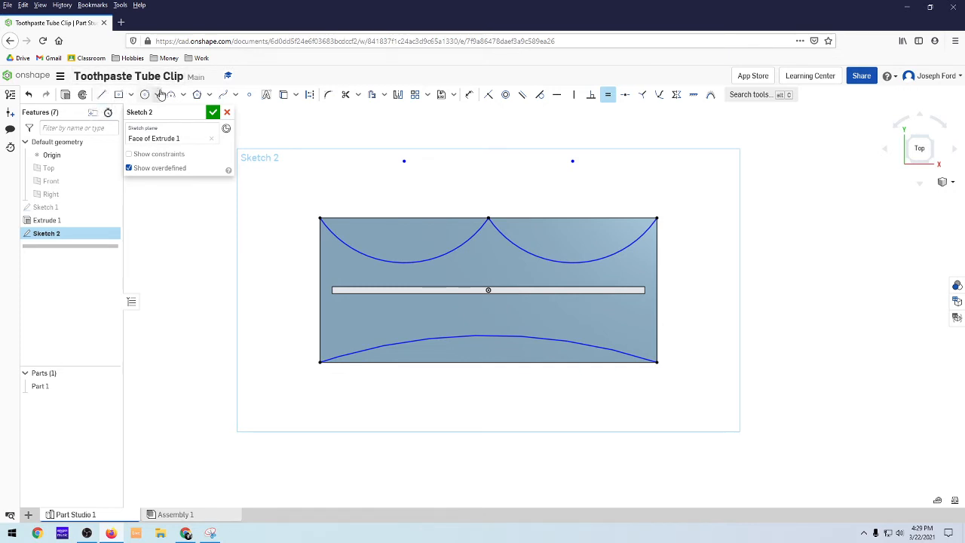
left_click(66, 95)
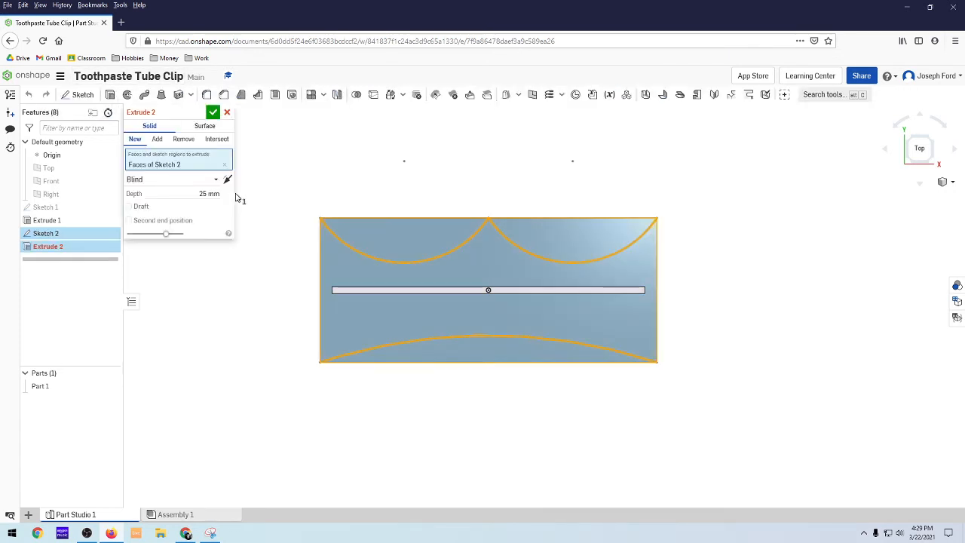
left_click(184, 139)
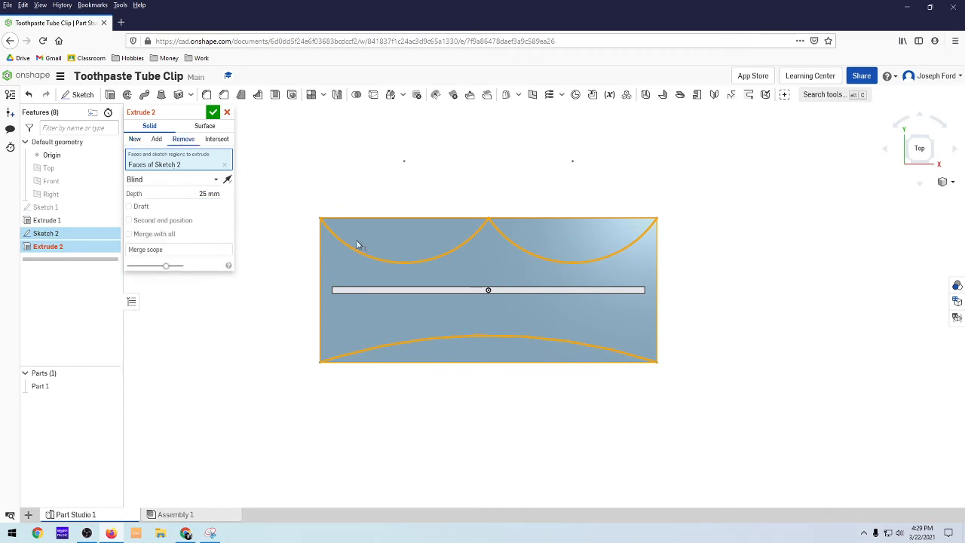
left_click(414, 252)
left_click(562, 244)
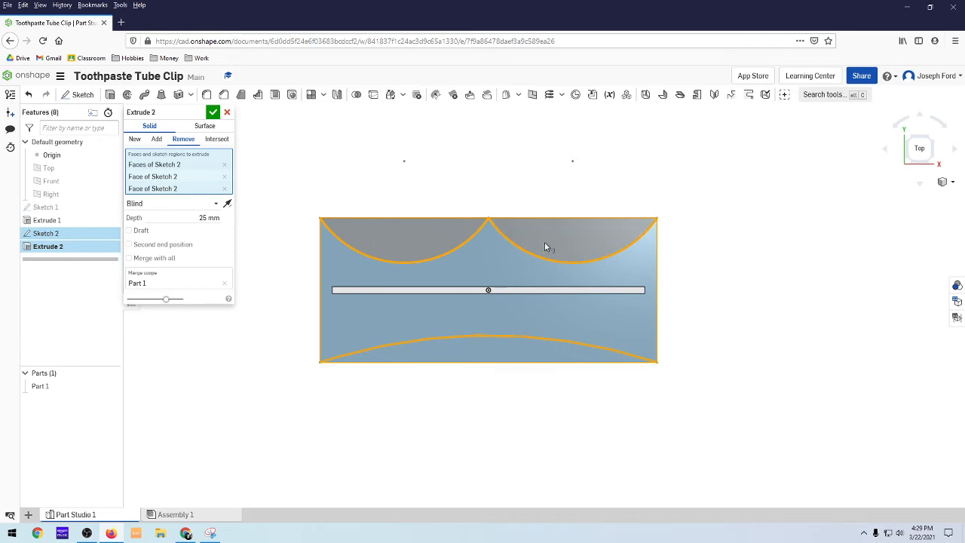
left_click(510, 353)
scroll(181, 180, "up", 1)
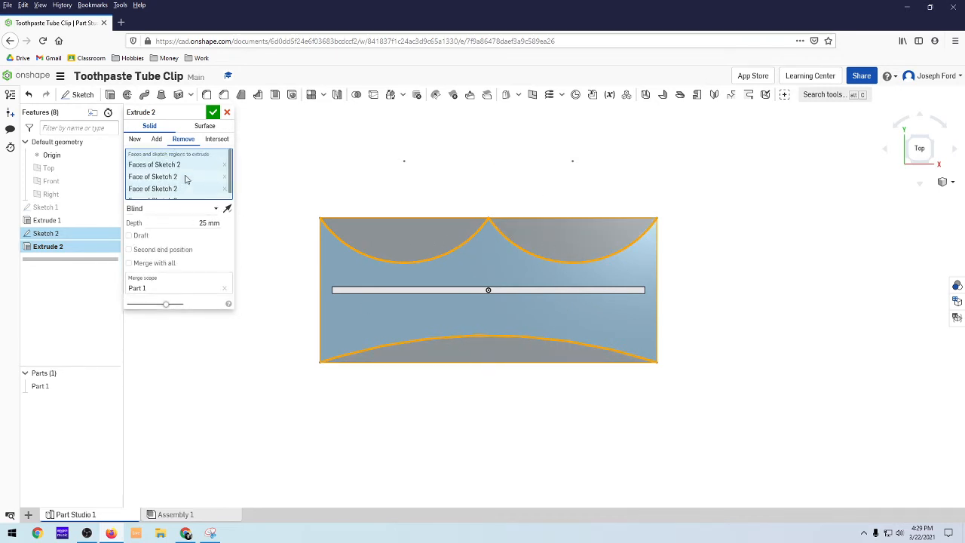
left_click(225, 166)
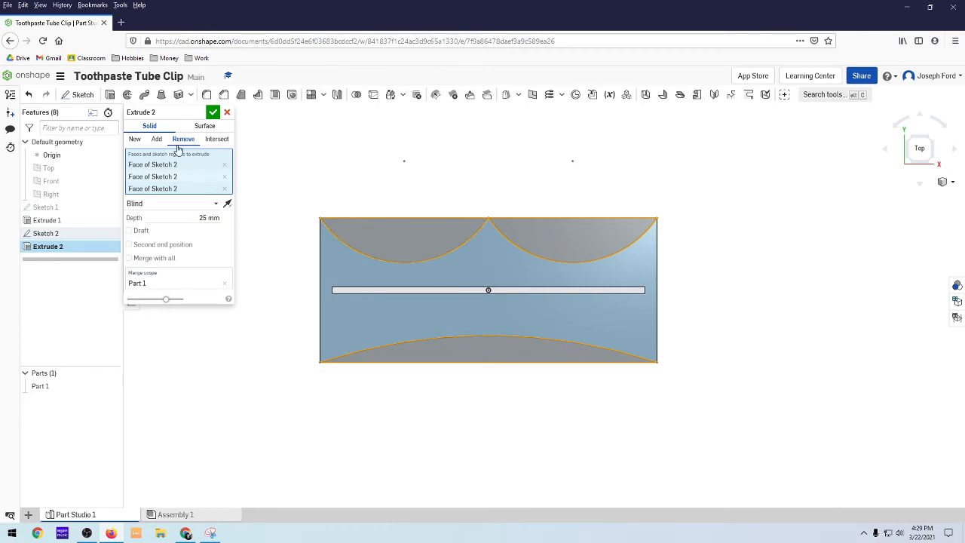
left_click(226, 112)
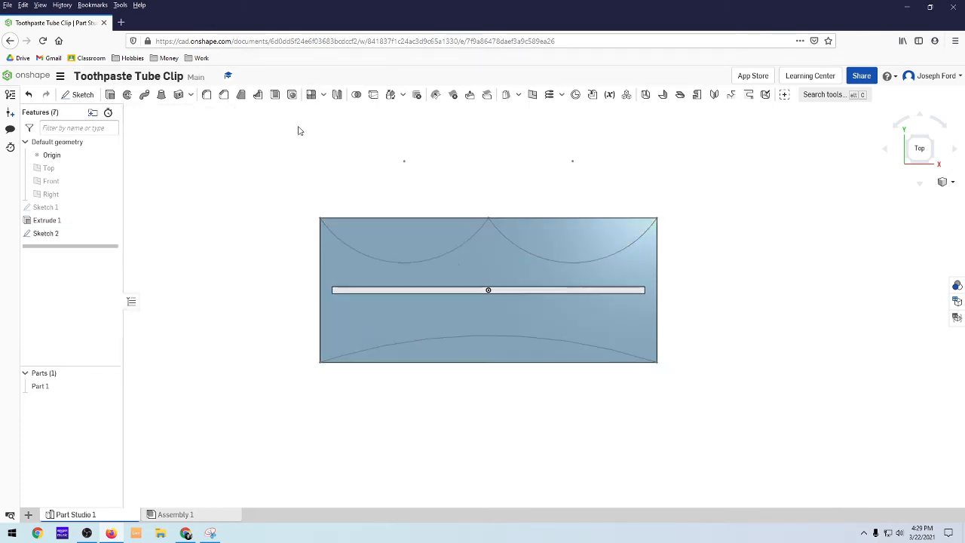
Extrude the three regions between the arcs and the plate's long edges as a 25 mm blind Remove cut
double_click(66, 235)
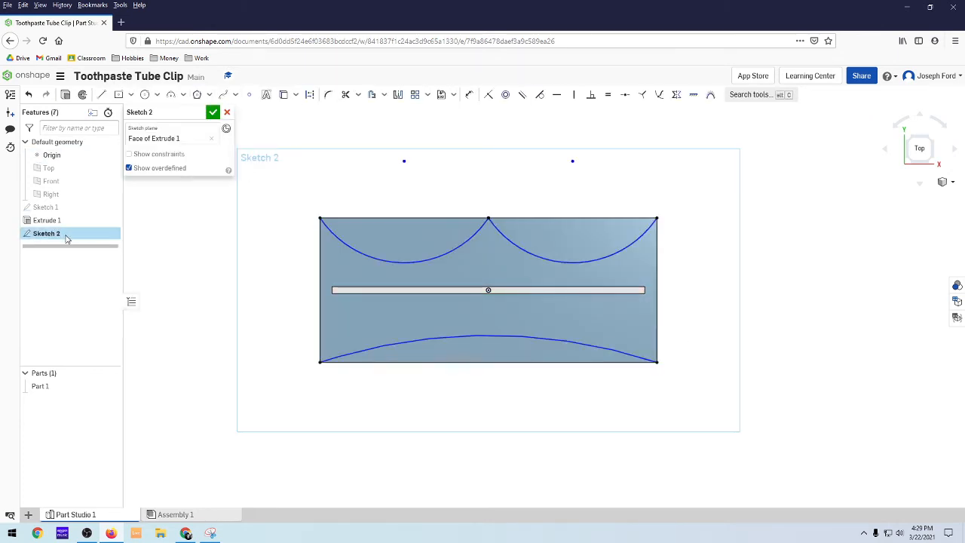
left_click(66, 96)
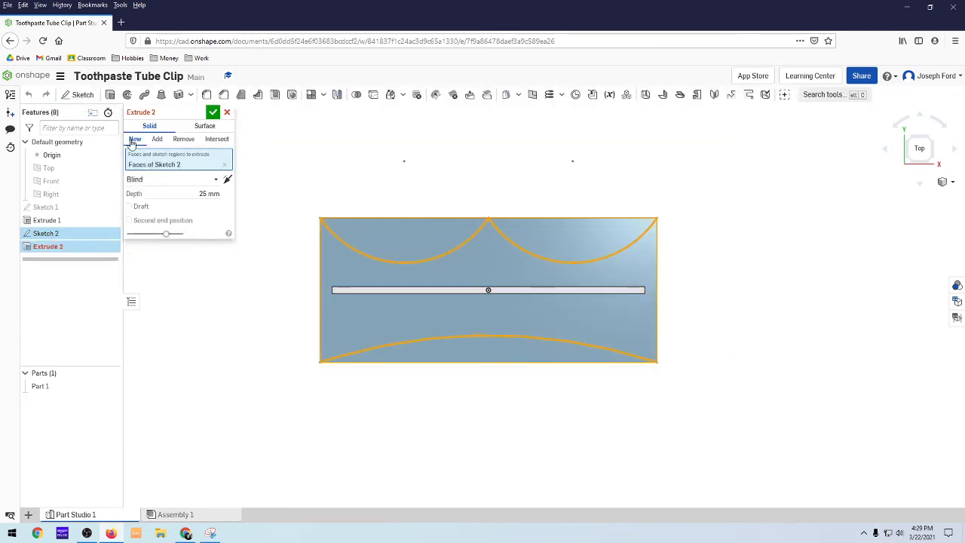
left_click(184, 141)
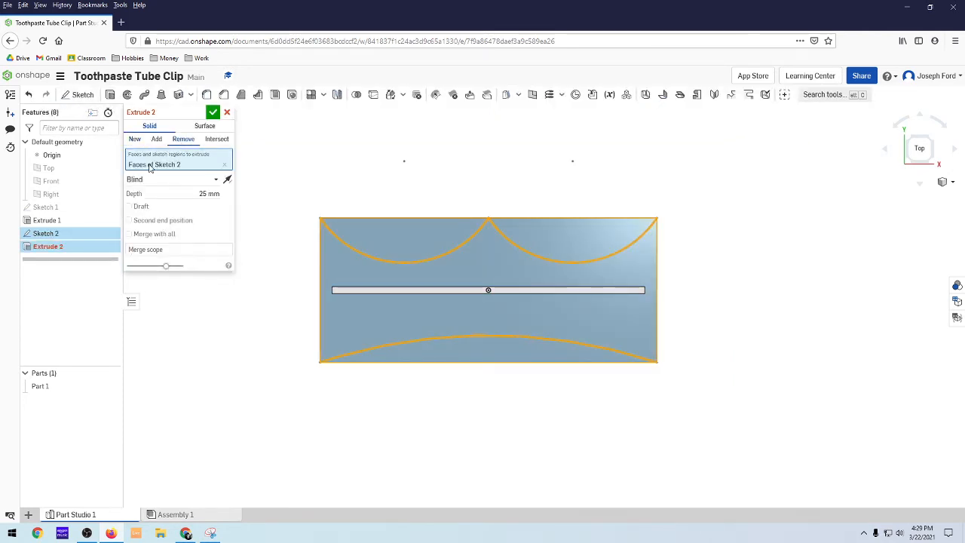
left_click(226, 167)
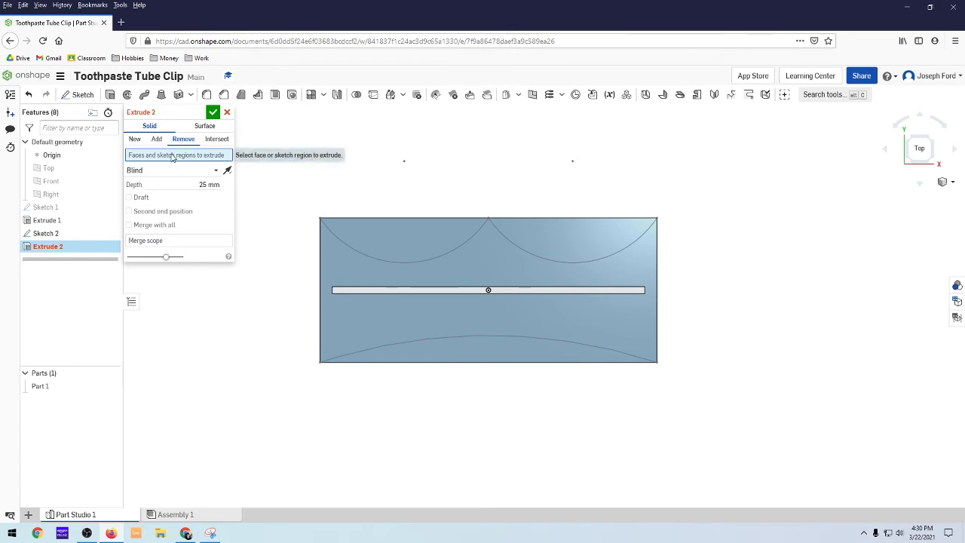
left_click(380, 238)
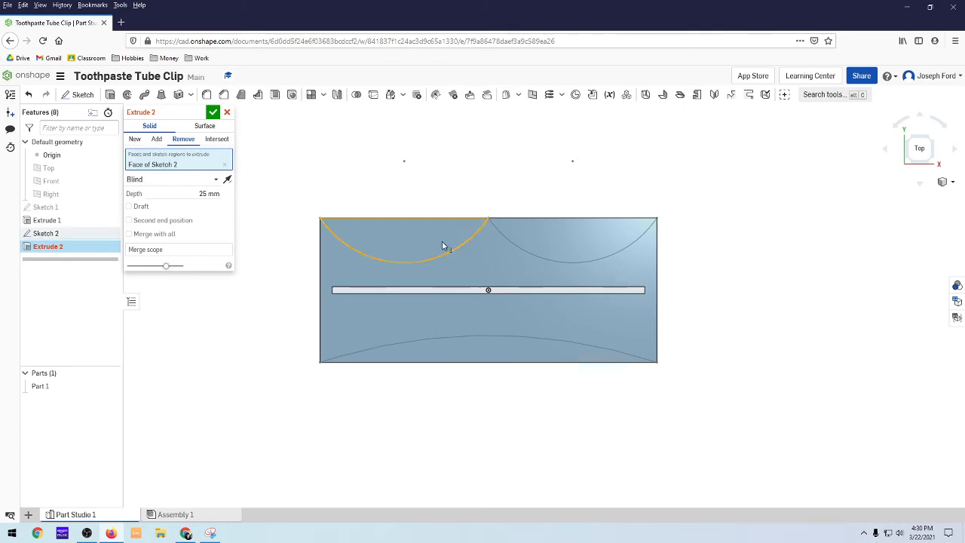
left_click(597, 239)
left_click(486, 351)
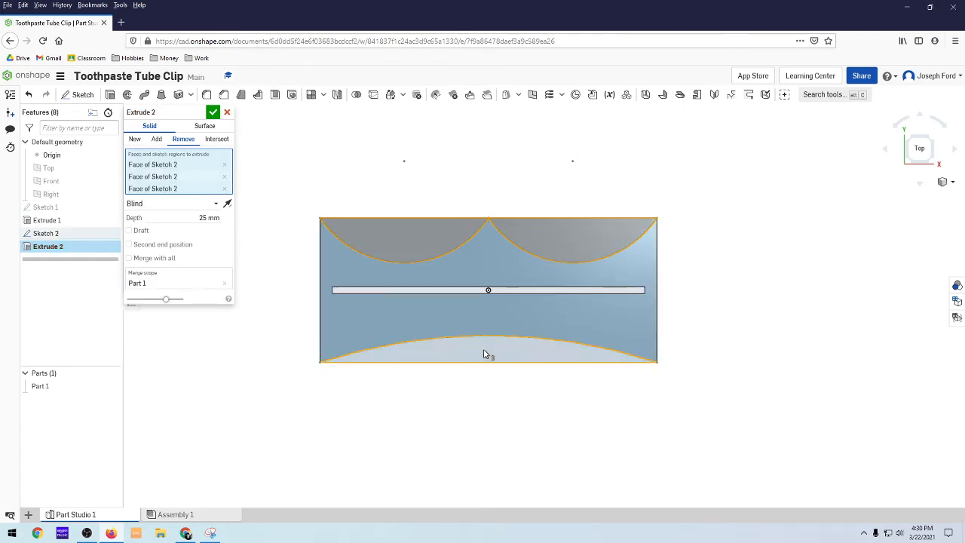
left_click(214, 112)
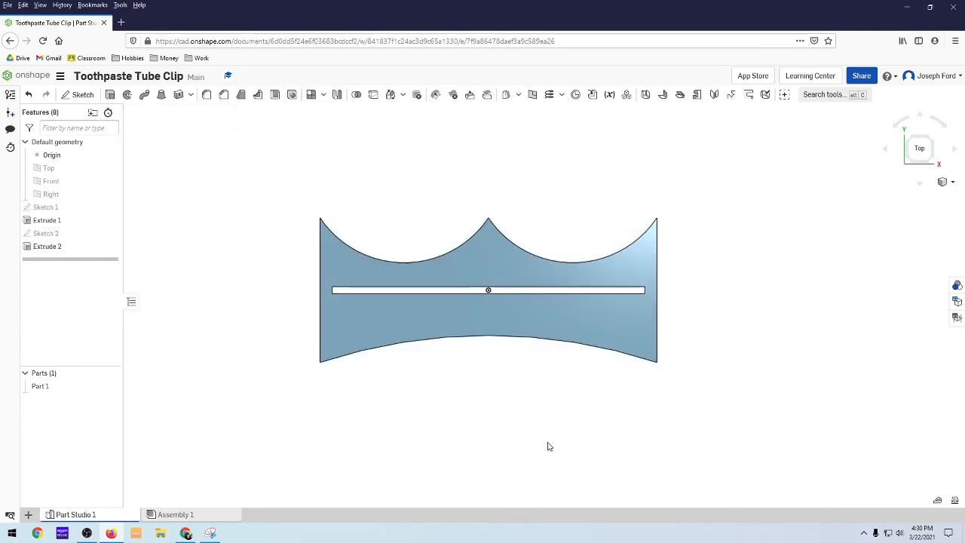
Reopen the arc sketch in the Top view and make the two equal upper arcs shallower by moving their centers farther from the plate
scroll(541, 344, "up", 1)
scroll(509, 399, "down", 2)
scroll(515, 427, "up", 1)
mouse_move(515, 427)
right_mouse_down()
mouse_move(517, 379)
mouse_move(459, 417)
mouse_move(483, 400)
mouse_move(520, 426)
mouse_move(512, 411)
right_mouse_up()
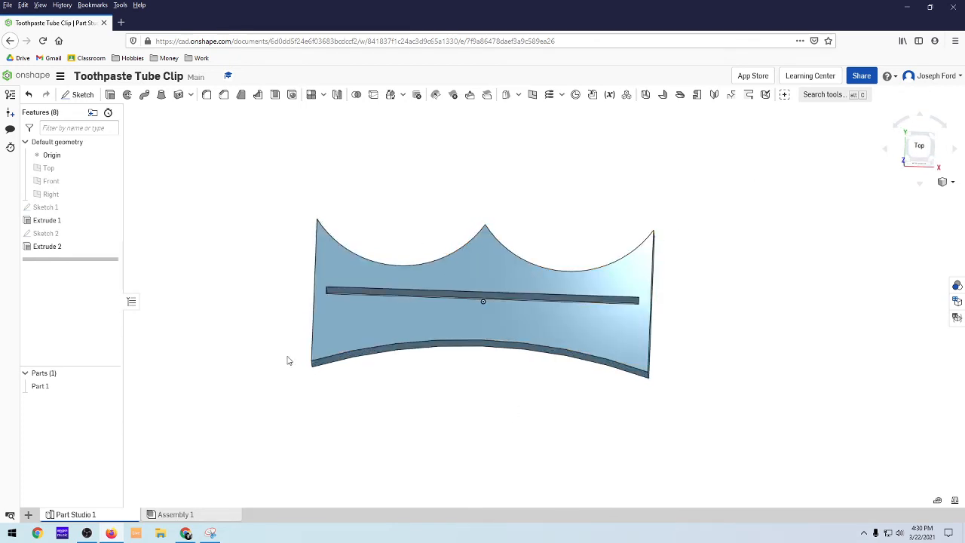
double_click(61, 235)
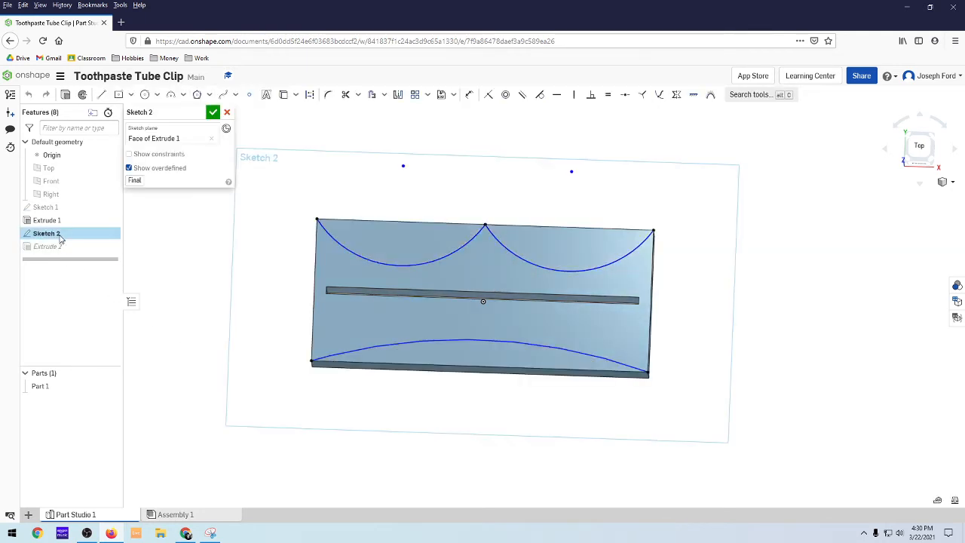
left_click(918, 146)
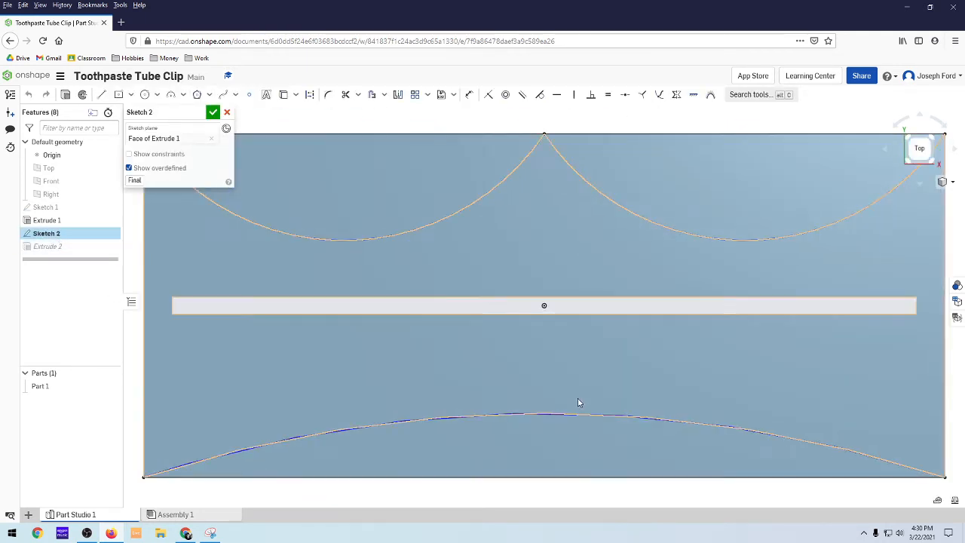
scroll(621, 445, "up", 5)
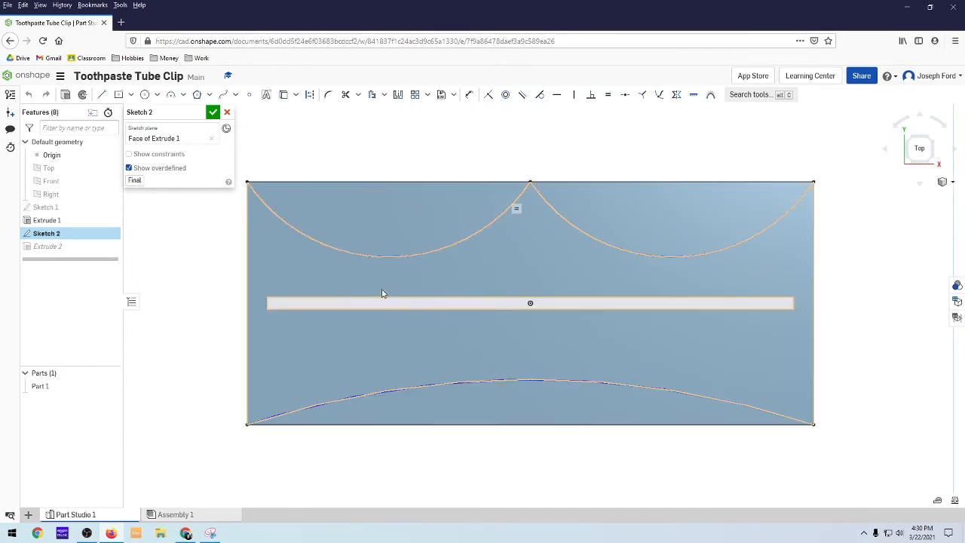
scroll(383, 293, "down", 2)
left_click_drag(386, 148, 385, 100)
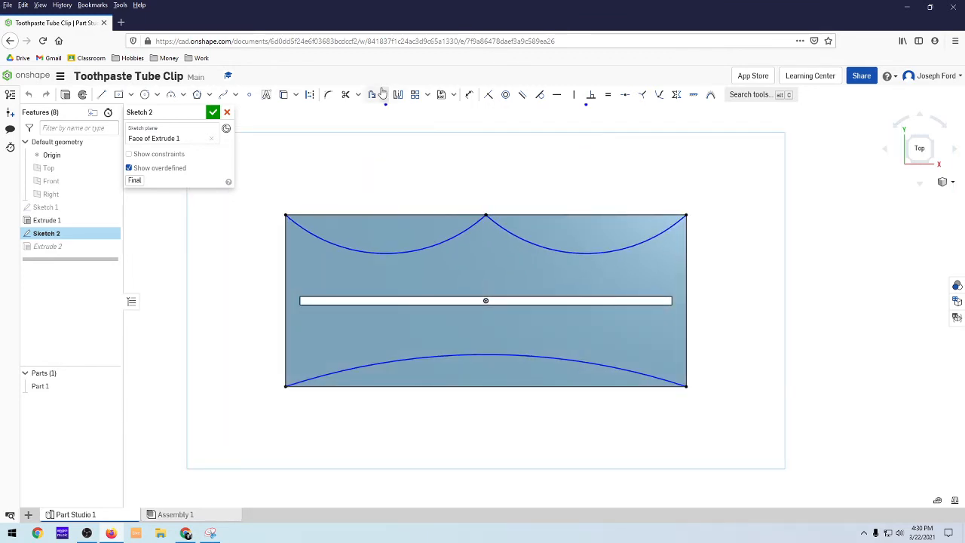
Deepen the lower arc toward the slot to a radius of about 87 mm and finish the sketch edit
scroll(379, 146, "down", 4)
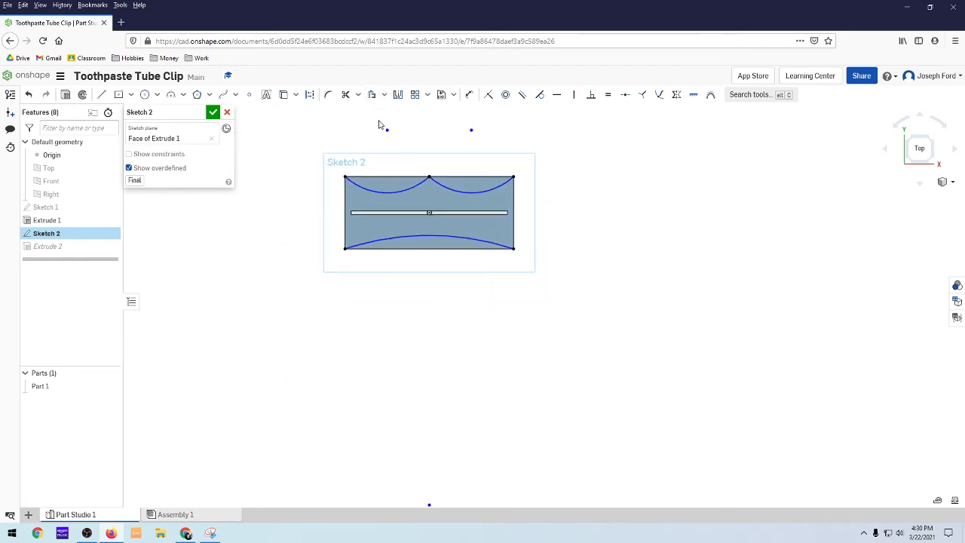
scroll(444, 289, "up", 2)
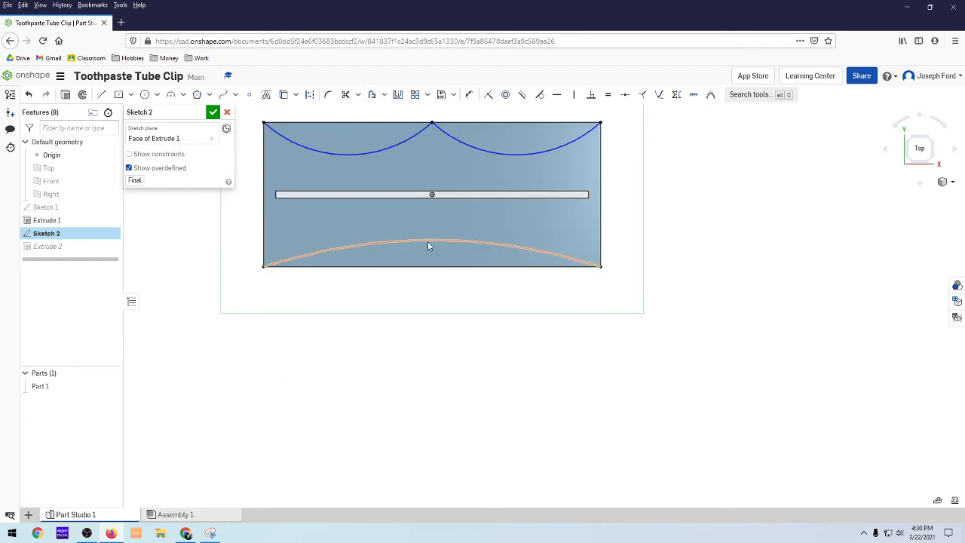
left_click(432, 241)
mouse_move(435, 241)
left_mouse_down()
mouse_move(431, 194)
mouse_move(431, 231)
left_mouse_up()
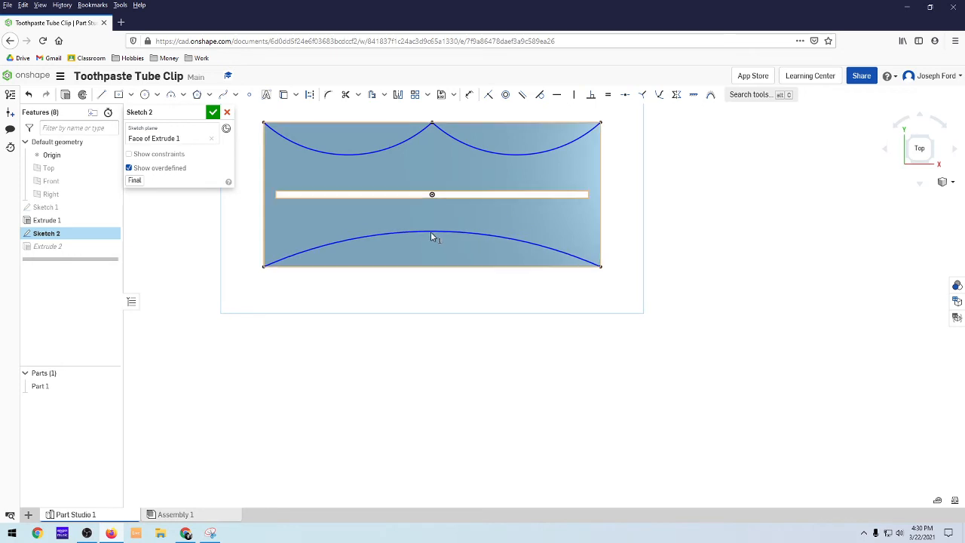
scroll(365, 158, "down", 5)
scroll(388, 141, "up", 5)
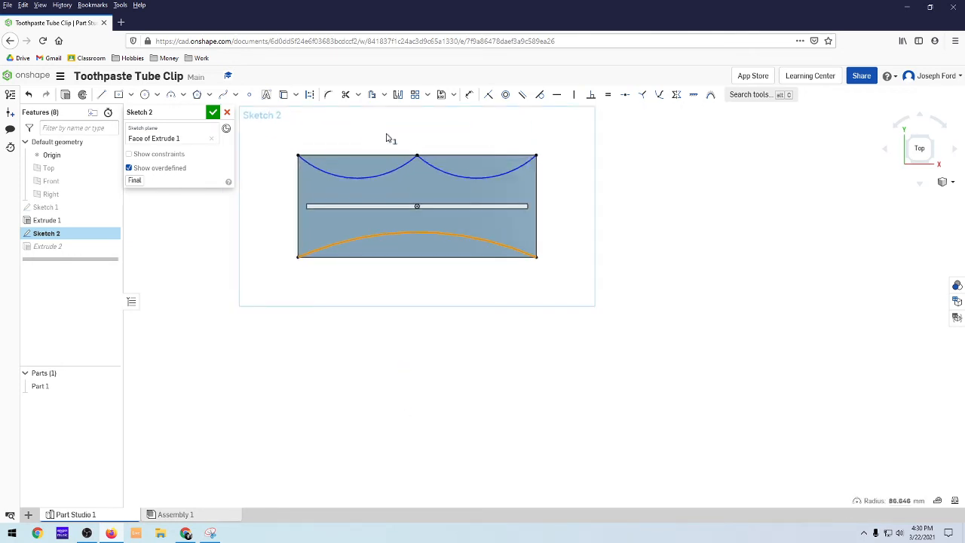
left_click(213, 112)
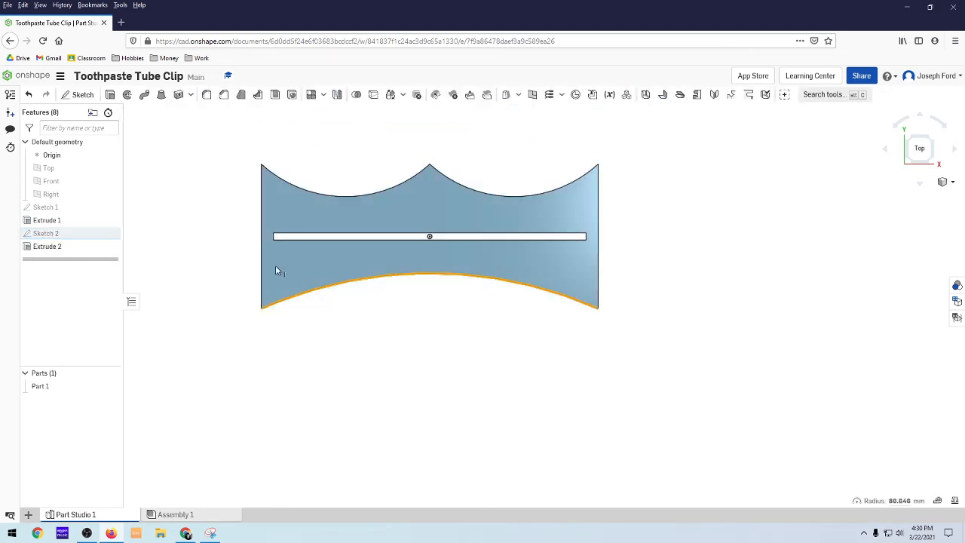
Examine the reshaped plate's arc cut-outs and slot from tilted angles and from the Top view
right_click_drag(445, 371, 423, 302)
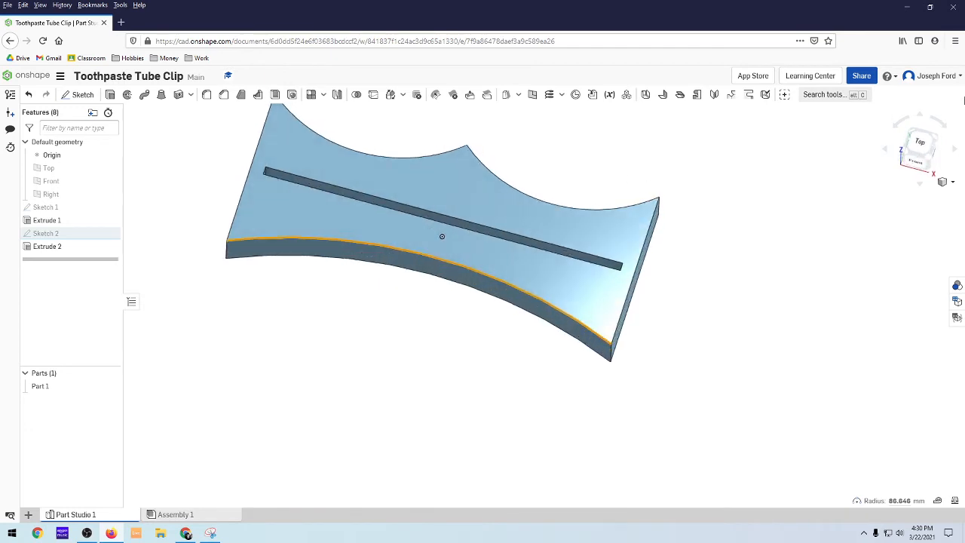
left_click(918, 144)
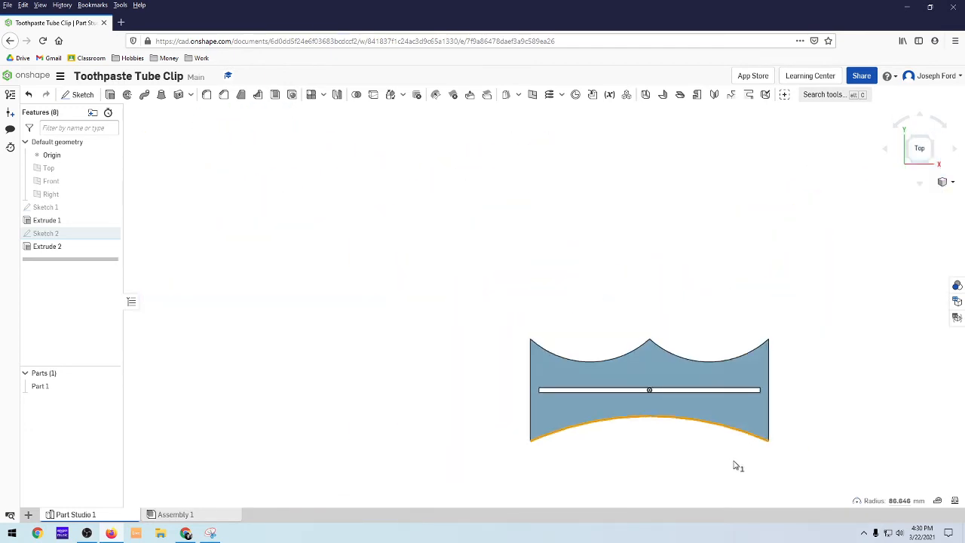
scroll(757, 456, "up", 3)
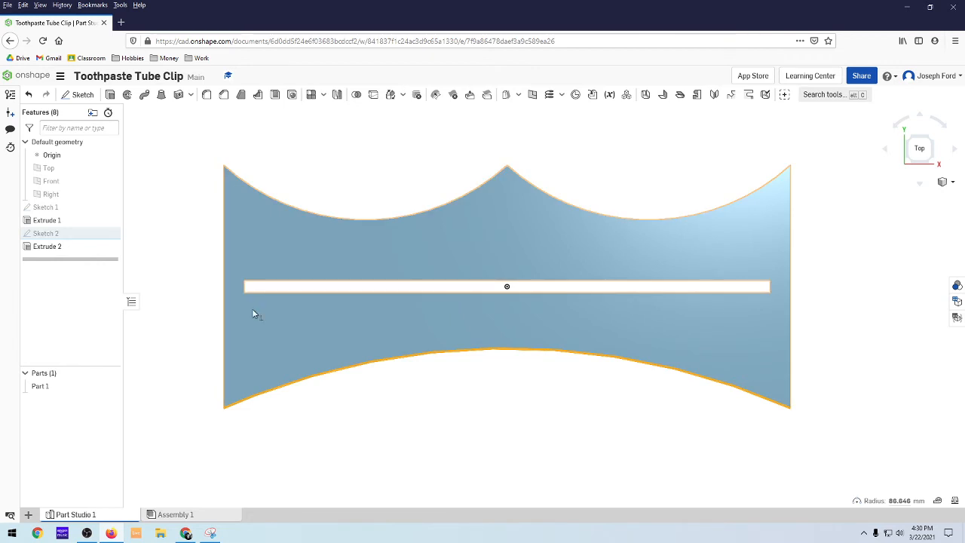
right_click_drag(442, 431, 448, 418)
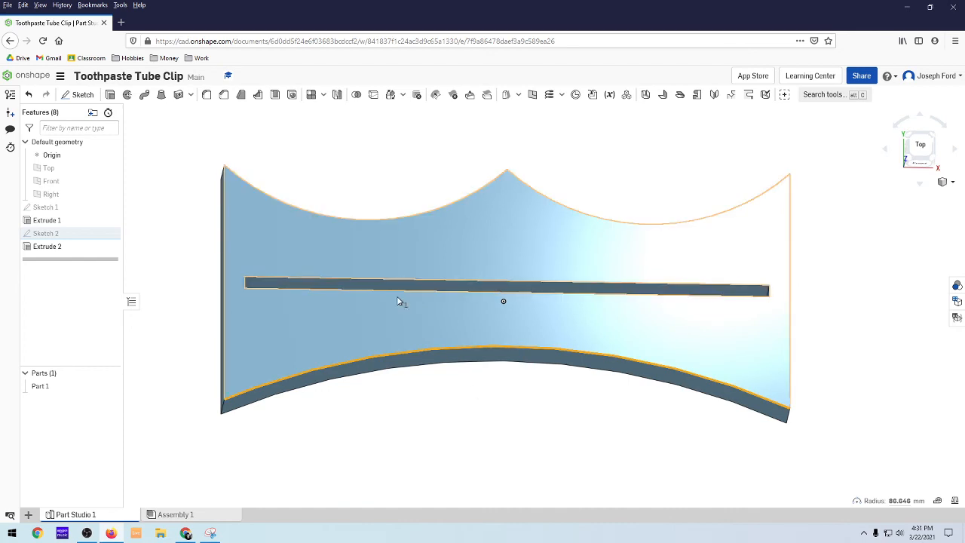
scroll(521, 446, "down", 2)
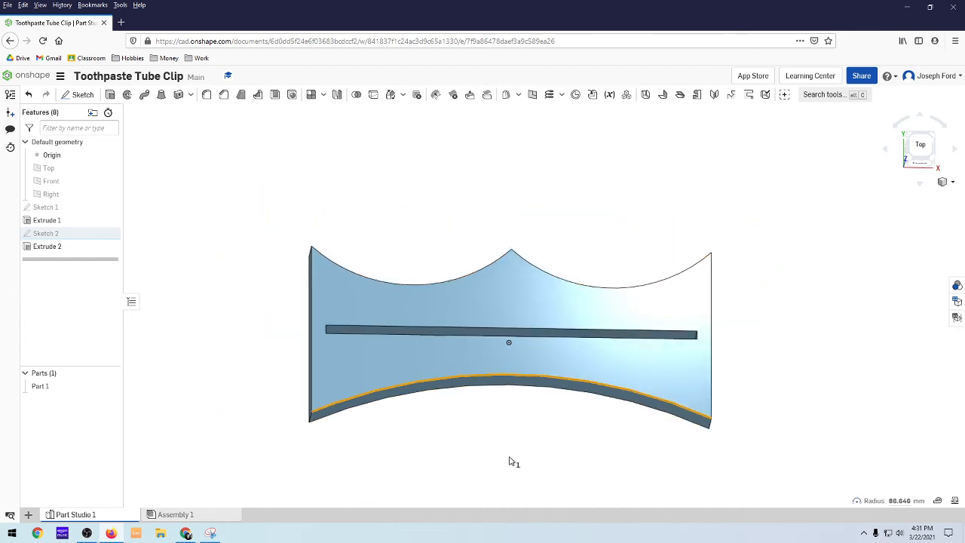
right_click_drag(603, 375, 609, 351)
left_click(920, 146)
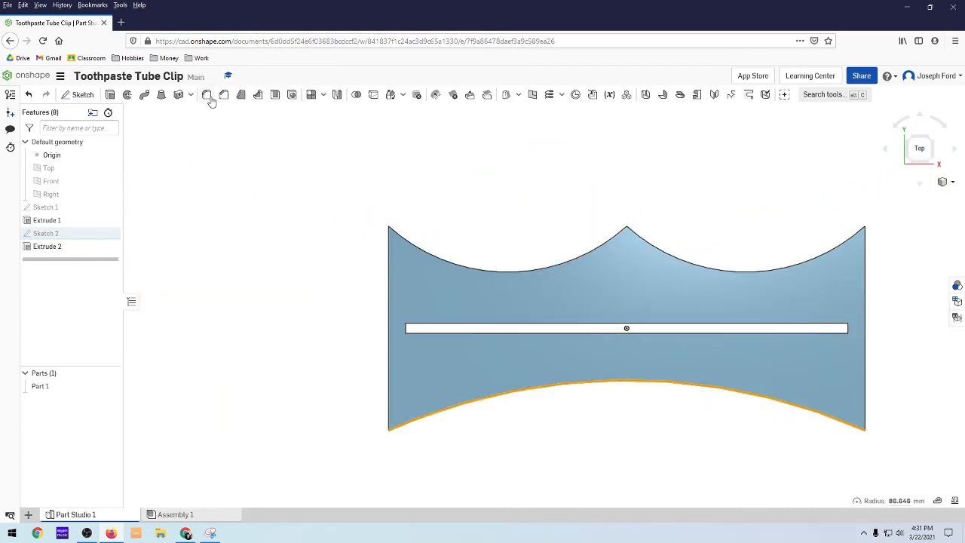
Chamfer the slot's two long upper edges using Distance and angle, with 5 mm distance and 45 deg angle
left_click(208, 95)
left_click(223, 95)
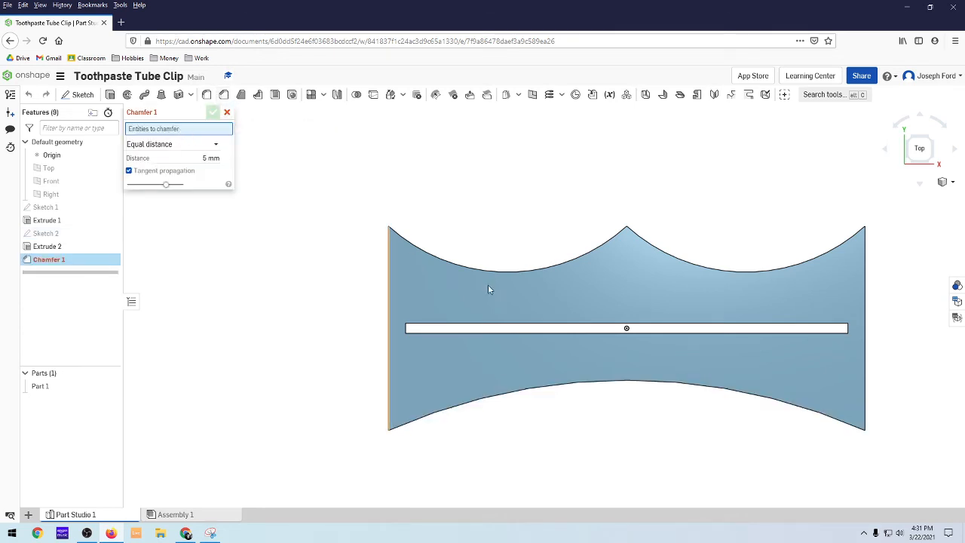
left_click(540, 325)
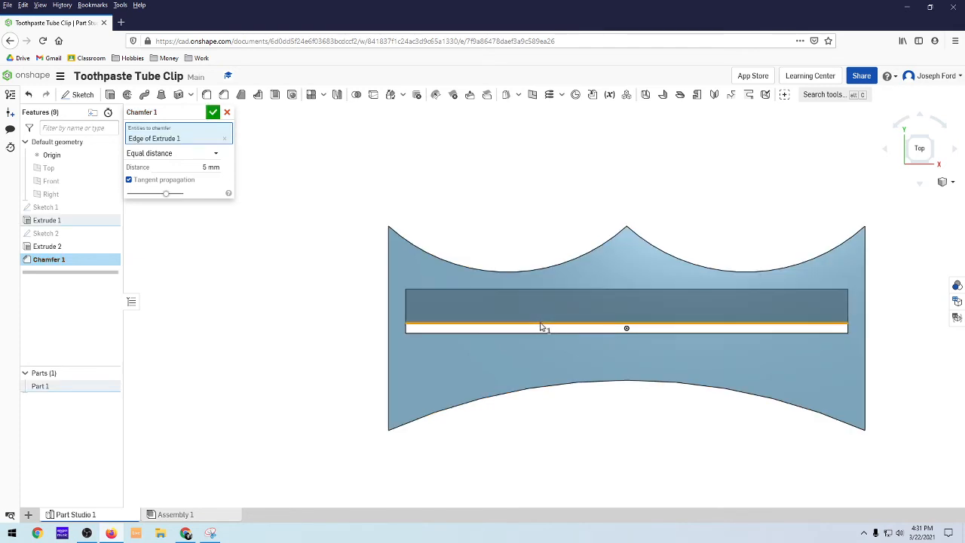
left_click(536, 333)
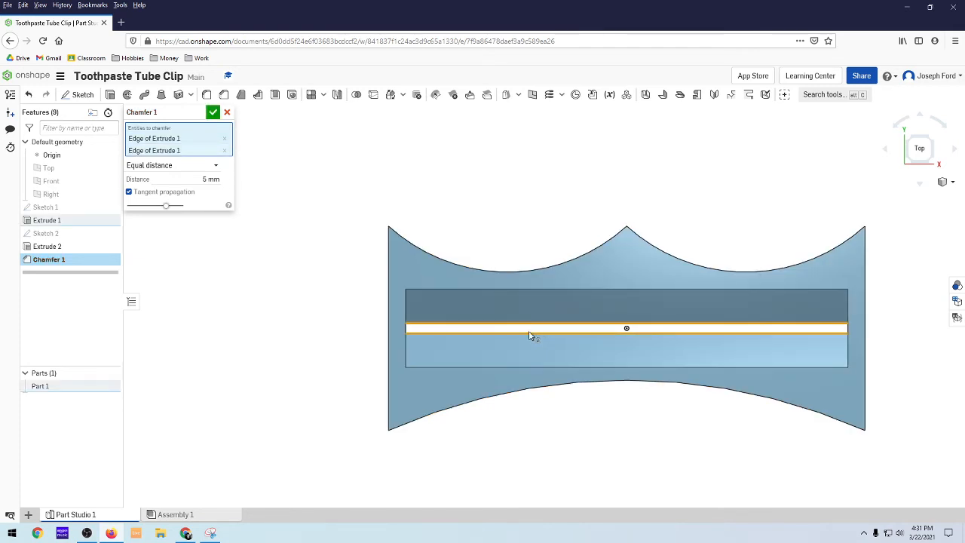
left_click(186, 179)
left_click(199, 168)
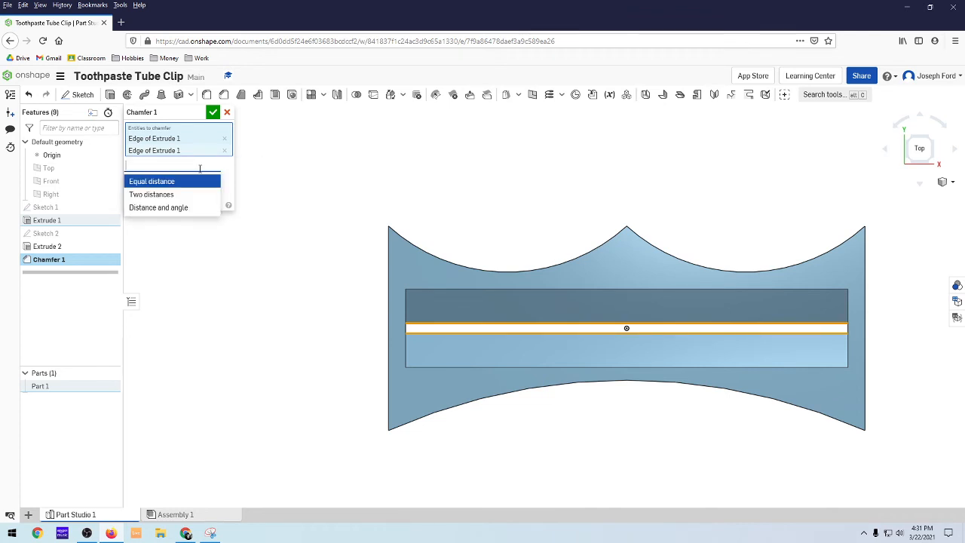
left_click(172, 210)
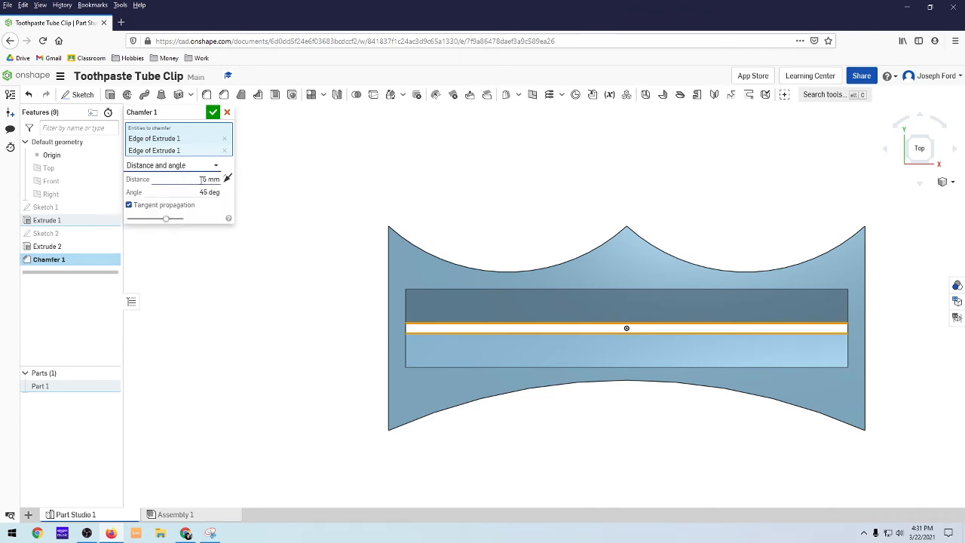
left_click(205, 179)
left_click(212, 112)
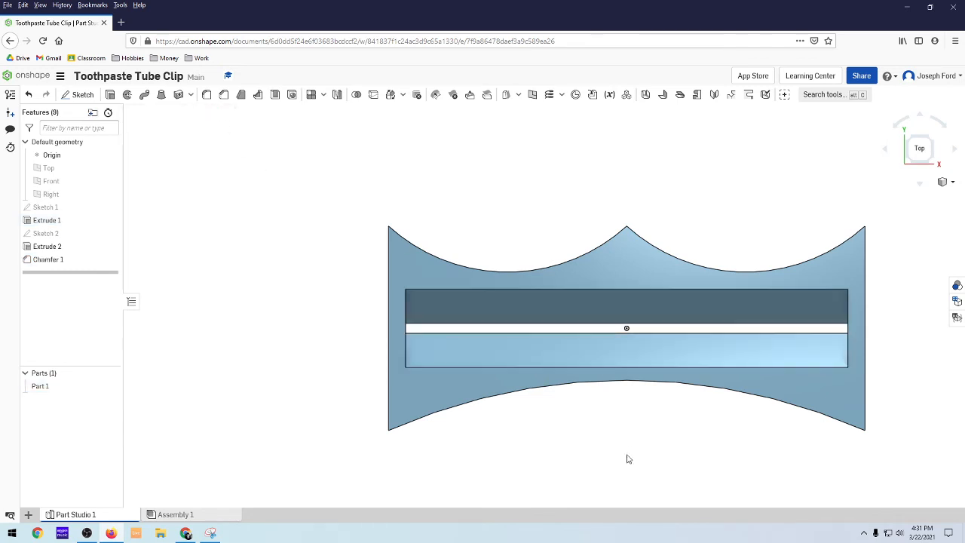
Start a circular fillet with 2 mm radius on the plate's top-face outline: both short side edges, two upper arcs and the lower arc
mouse_move(627, 457)
right_mouse_down()
mouse_move(612, 428)
mouse_move(575, 417)
mouse_move(540, 439)
mouse_move(565, 444)
mouse_move(611, 422)
mouse_move(691, 462)
mouse_move(631, 440)
right_mouse_up()
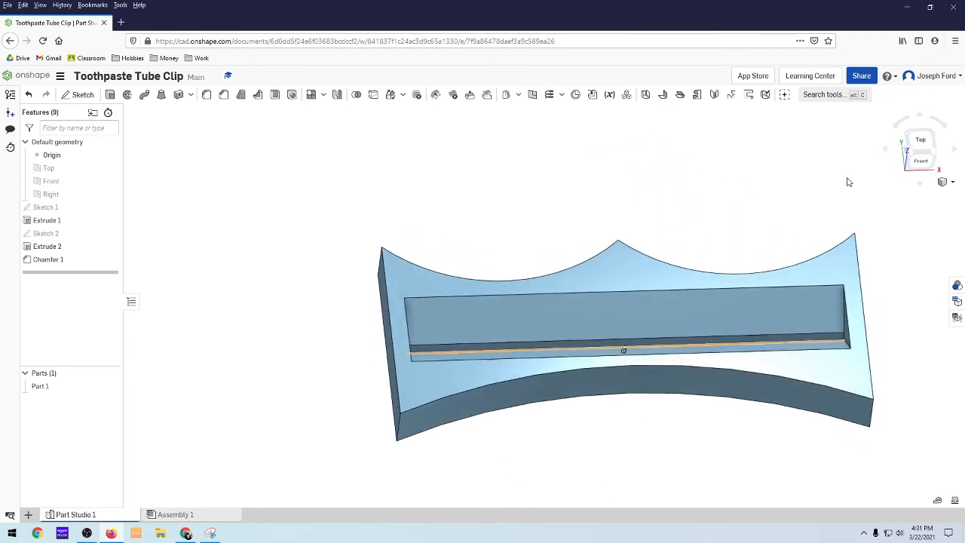
left_click(920, 147)
scroll(664, 369, "down", 5)
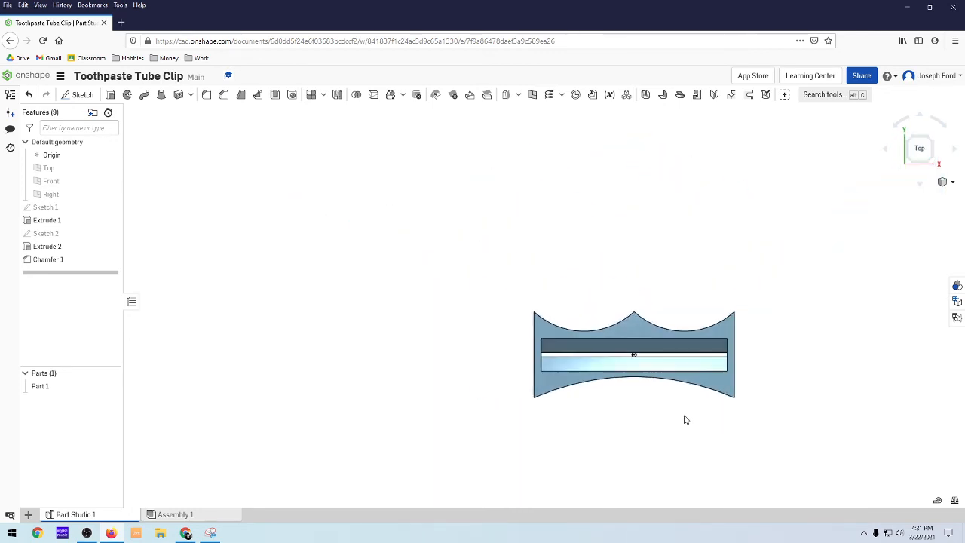
scroll(686, 422, "up", 2)
right_click_drag(713, 404, 670, 400)
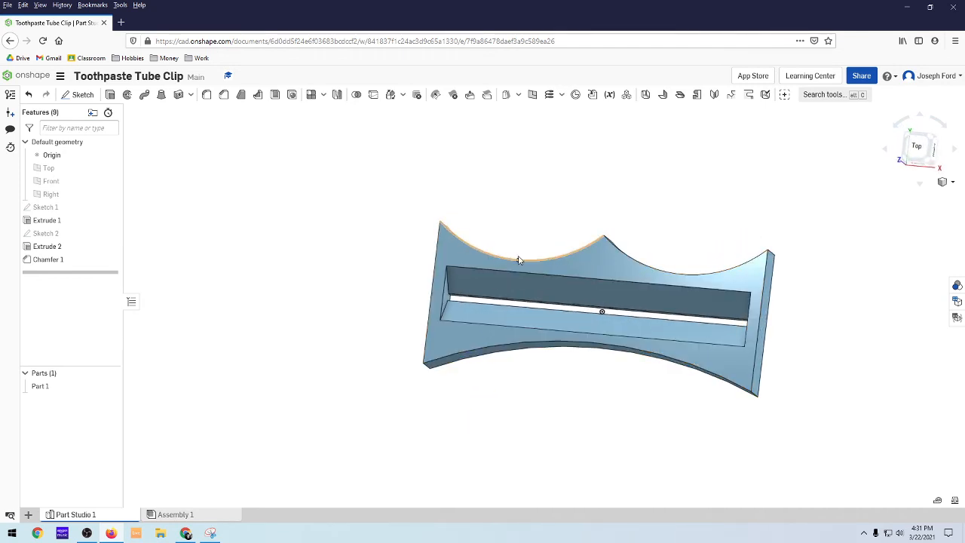
left_click(207, 95)
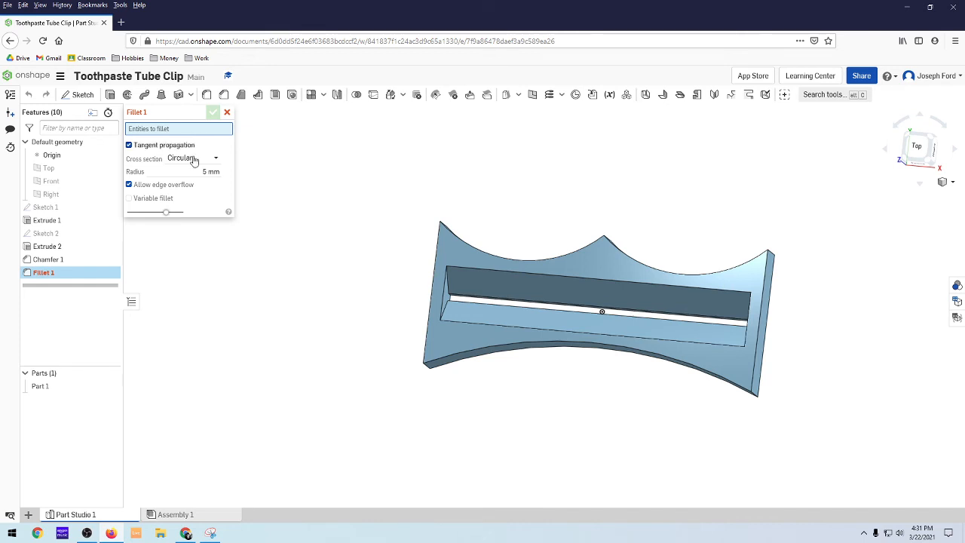
left_click(212, 170)
type("2")
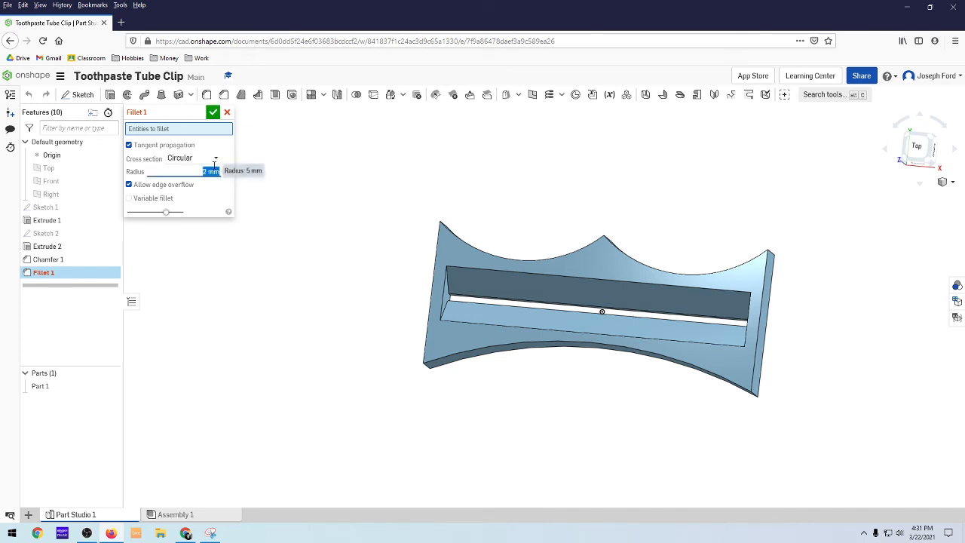
key("Return")
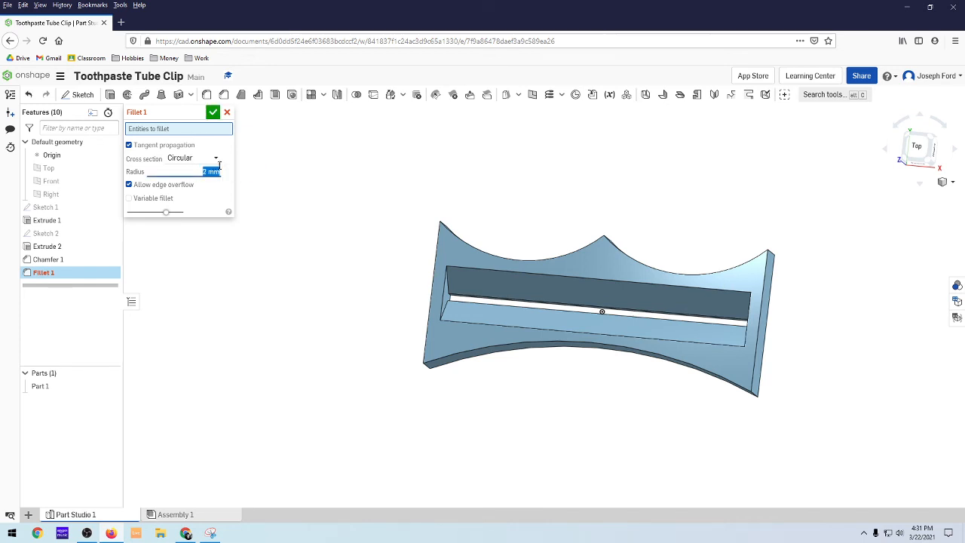
left_click(435, 254)
left_click(526, 260)
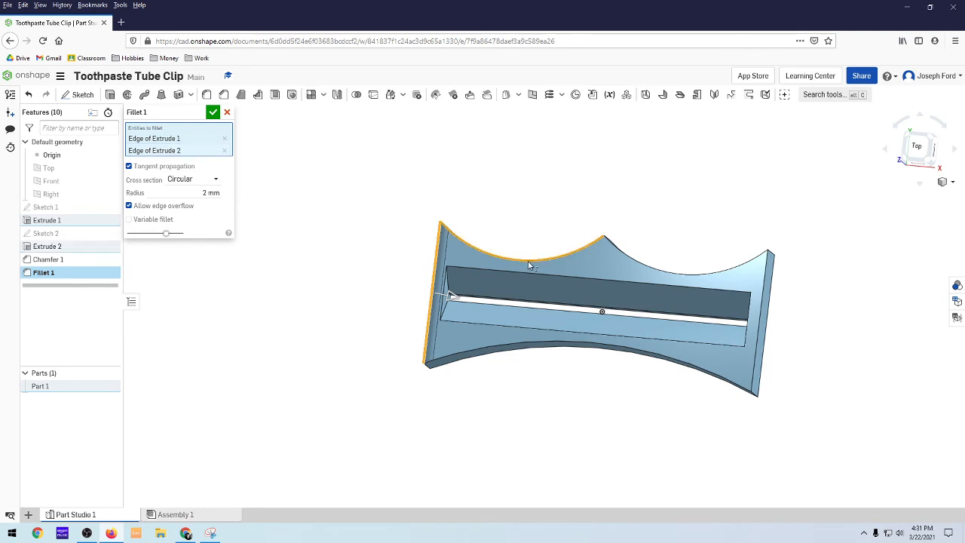
left_click(677, 279)
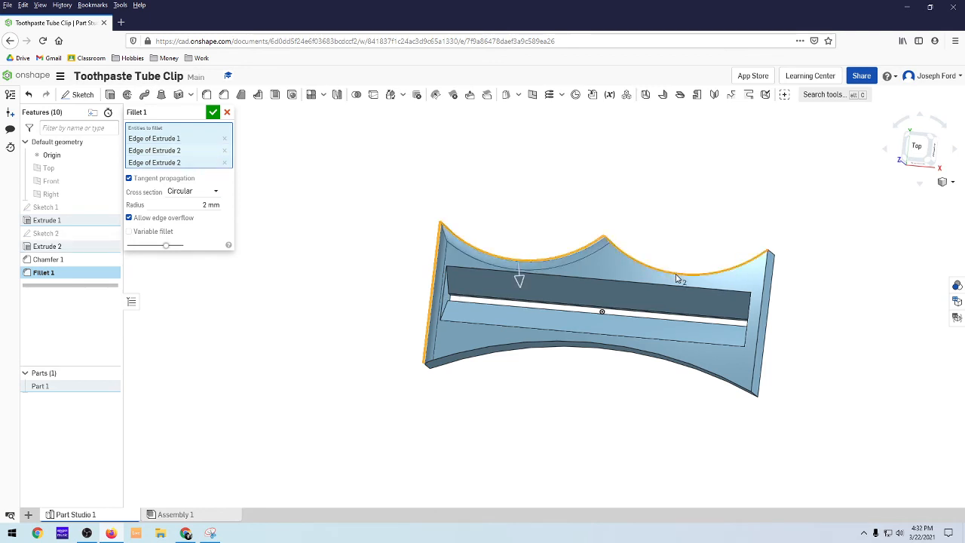
left_click(765, 290)
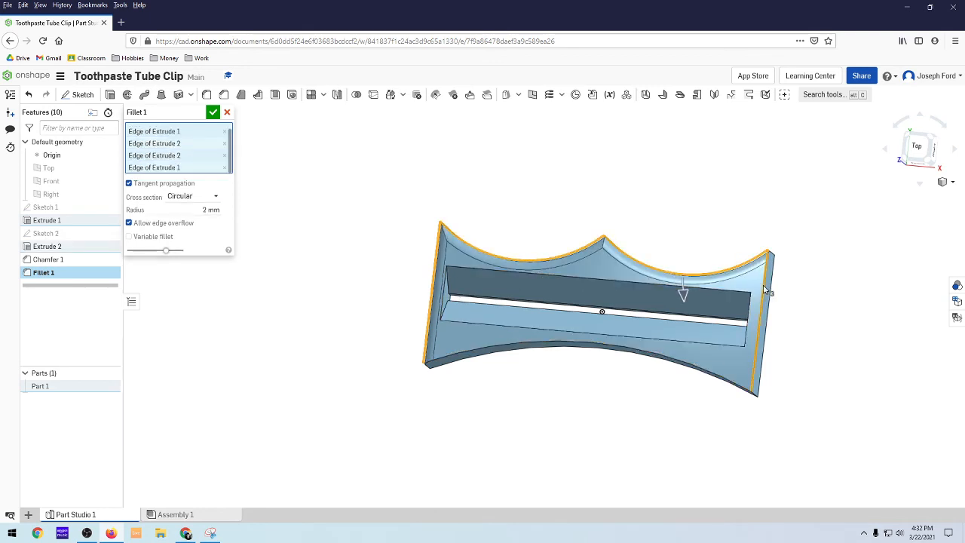
left_click(709, 374)
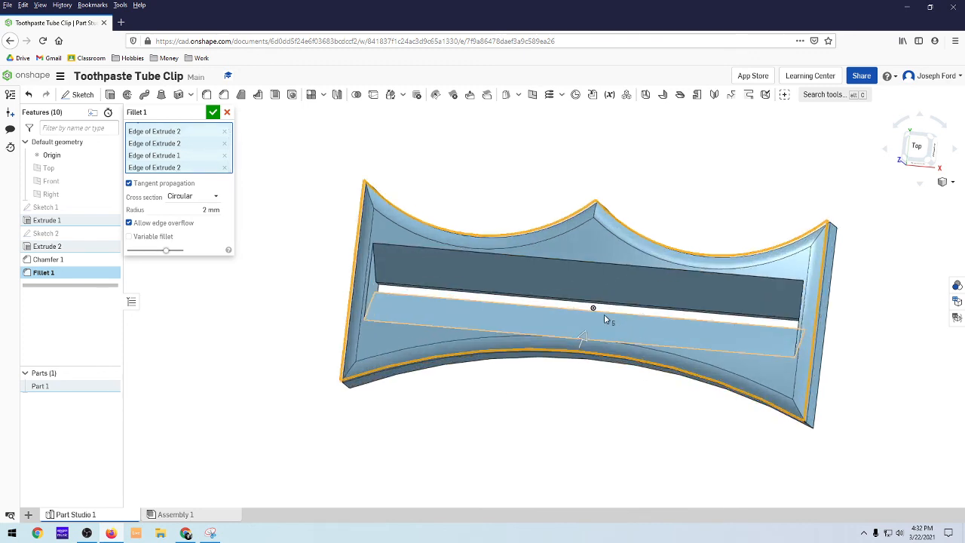
Add the four long edges of the slot's two chamfer faces to the 2 mm fillet and finish it
scroll(584, 306, "up", 5)
scroll(552, 264, "down", 5)
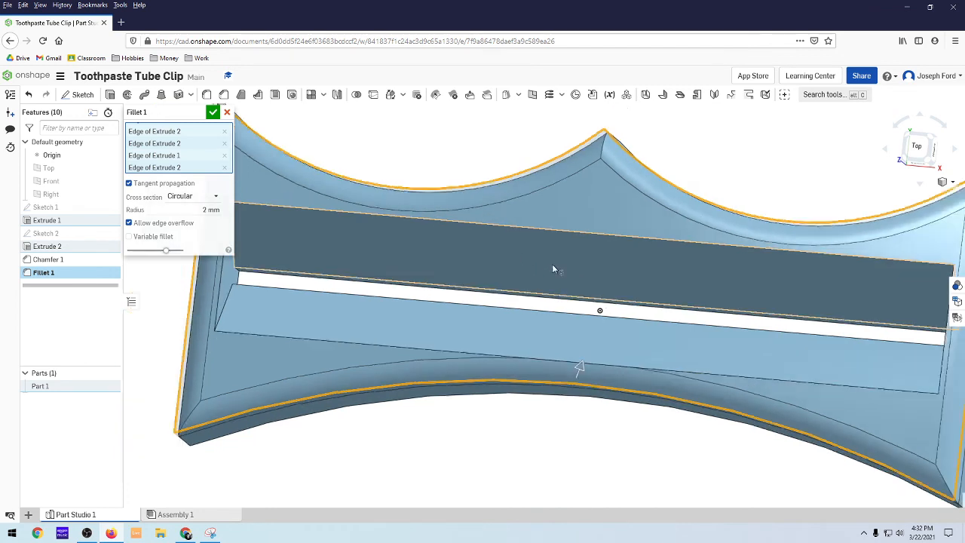
left_click(589, 244)
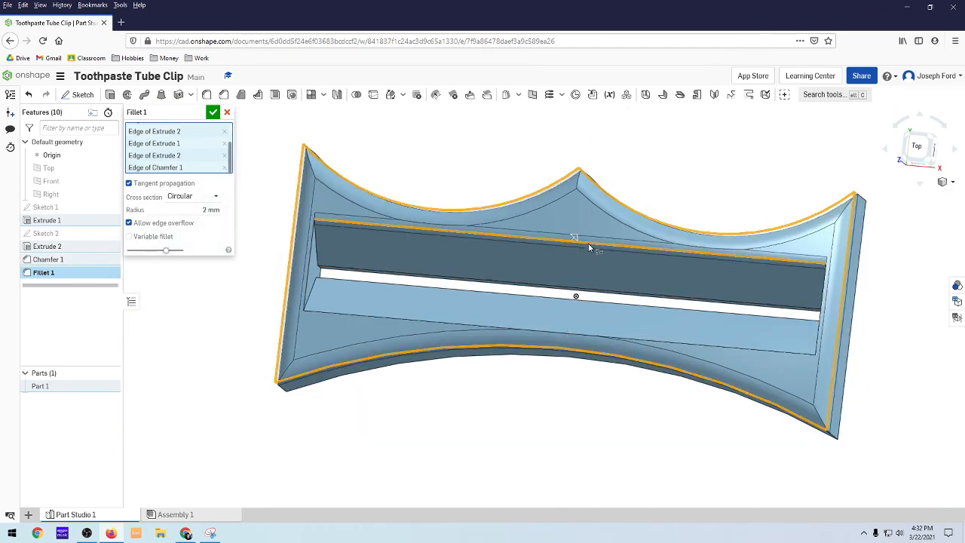
left_click(434, 327)
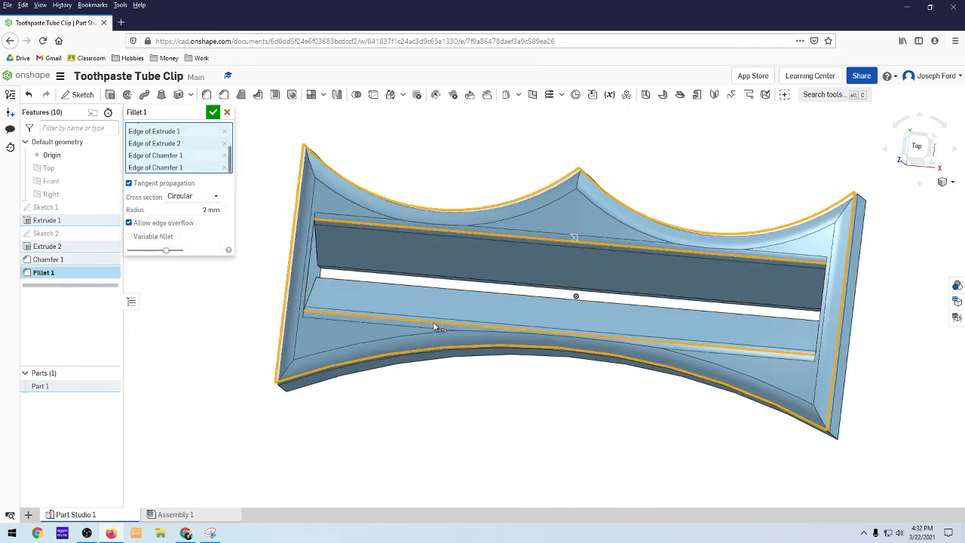
left_click(384, 284)
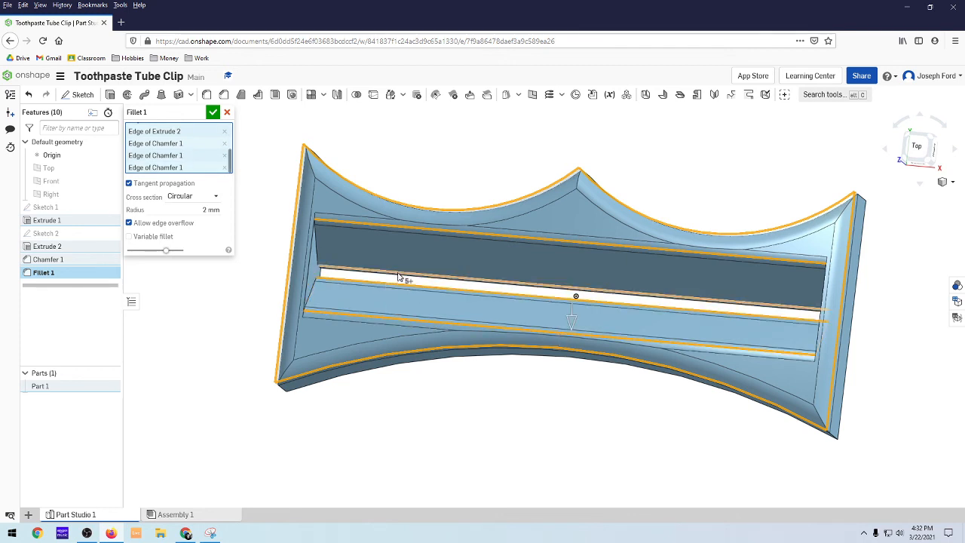
left_click(400, 276)
scroll(535, 409, "down", 2)
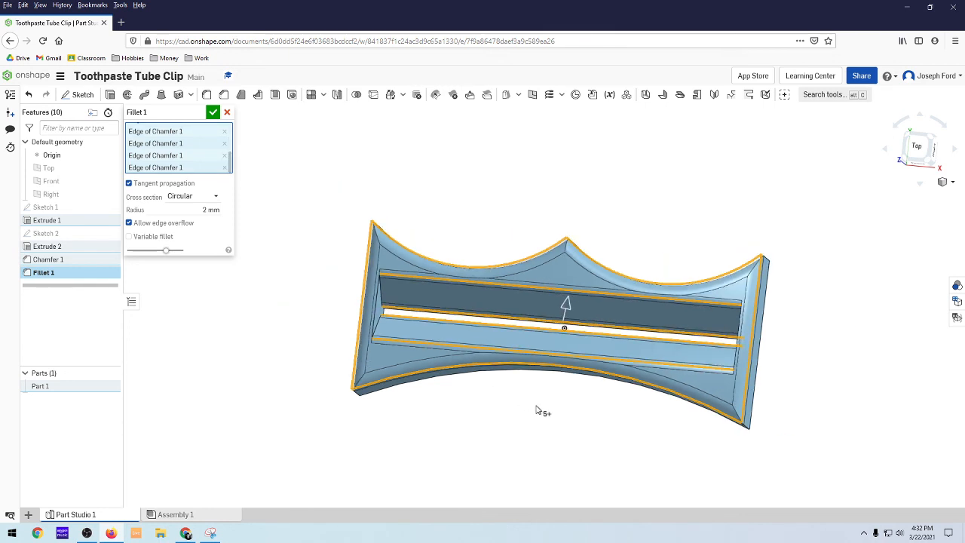
left_click(214, 111)
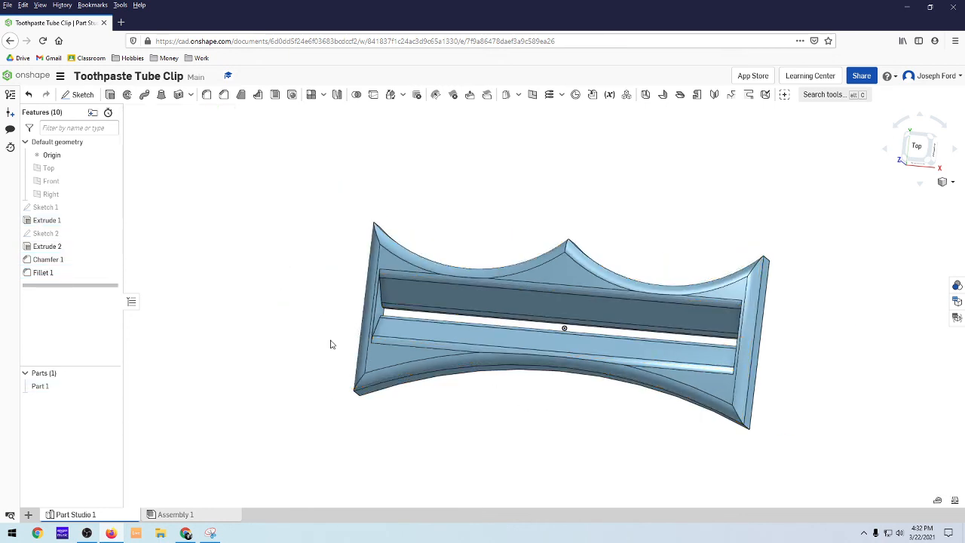
Examine the clip's filleted outline and chamfered slot from several tilted angles
right_click_drag(551, 430, 473, 374)
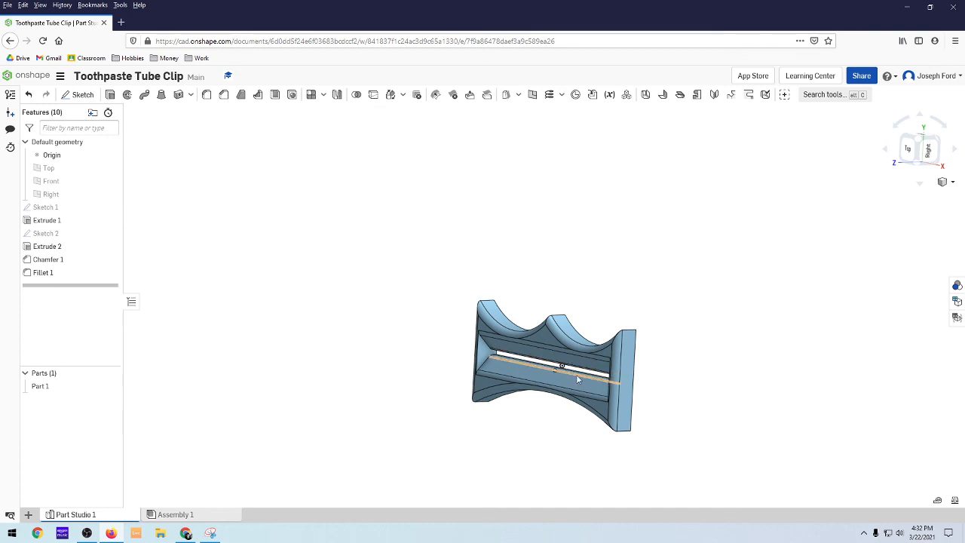
right_click_drag(526, 454, 570, 444)
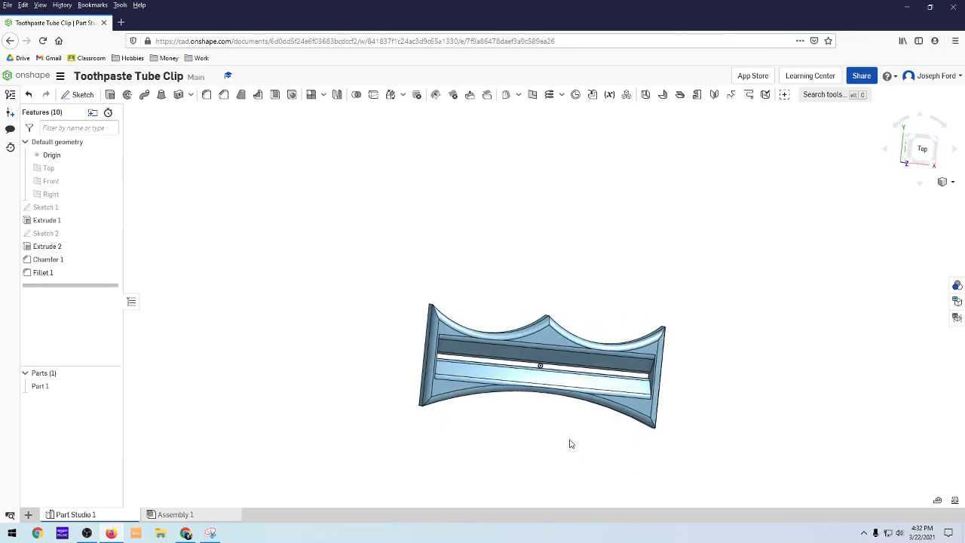
right_click_drag(569, 401, 561, 446)
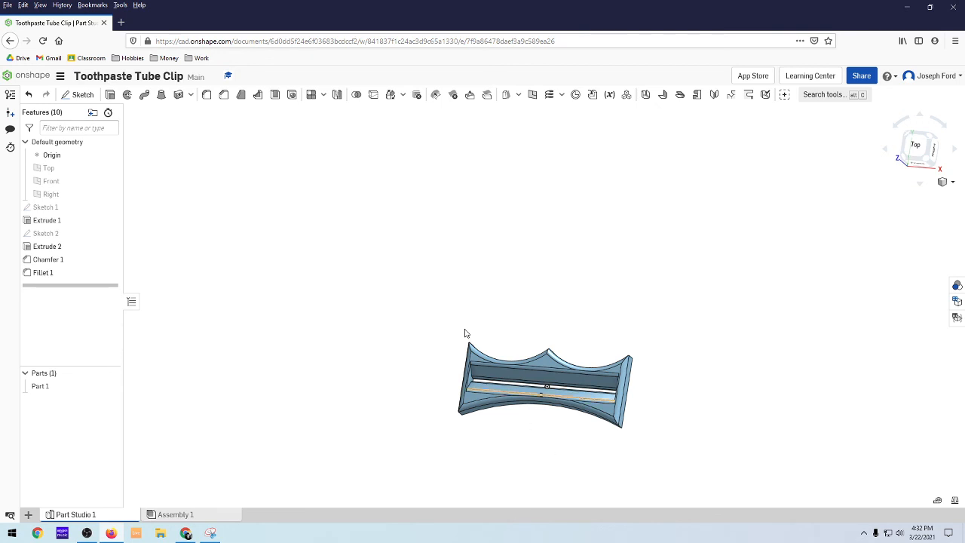
mouse_move(578, 459)
right_mouse_down()
mouse_move(599, 461)
mouse_move(548, 446)
mouse_move(590, 470)
right_mouse_up()
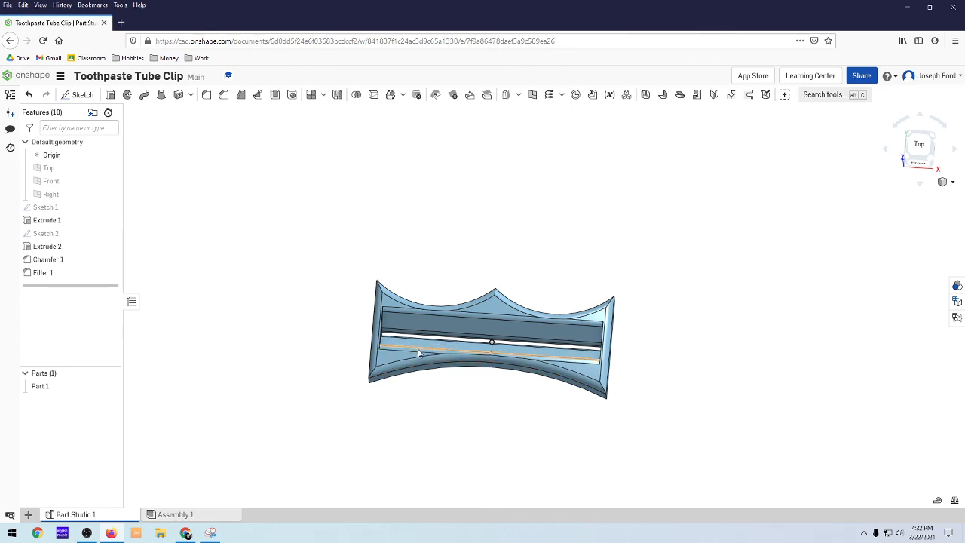
Switch to Chrome to view the FlightClub YouTube channel's About page, and return to Onshape in Firefox to inspect the clip from another angle
left_click(187, 533)
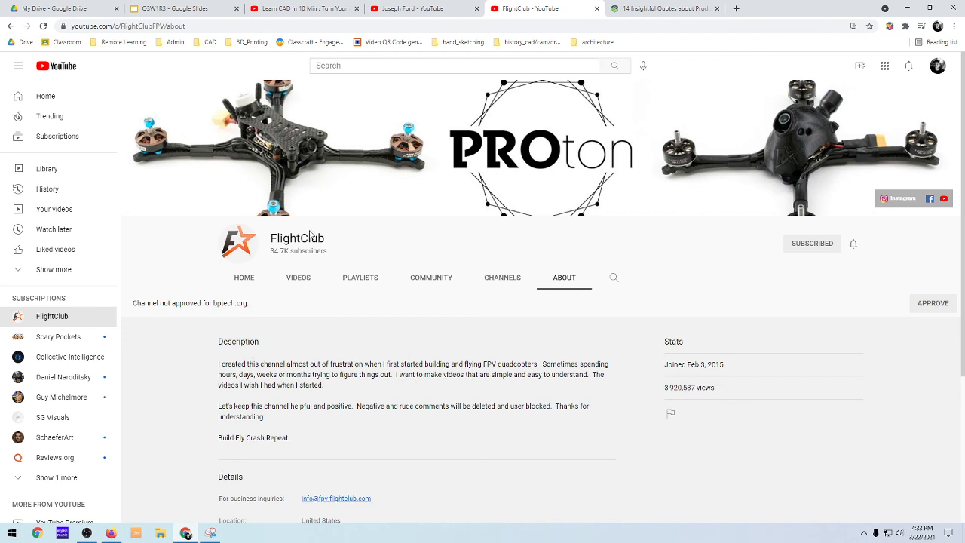
left_click(110, 534)
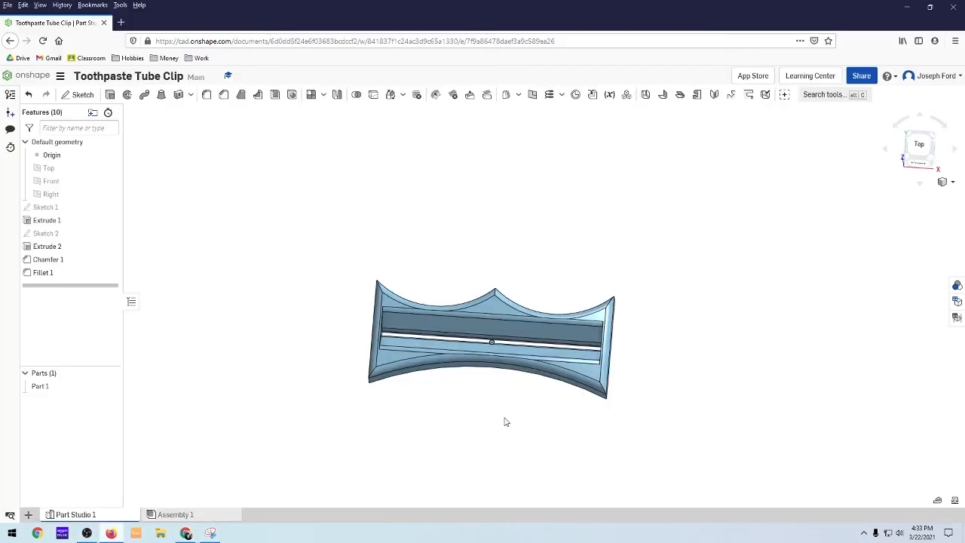
scroll(490, 396, "up", 2)
scroll(547, 433, "down", 3)
right_click_drag(548, 465, 548, 437)
scroll(565, 440, "down", 2)
scroll(570, 445, "up", 2)
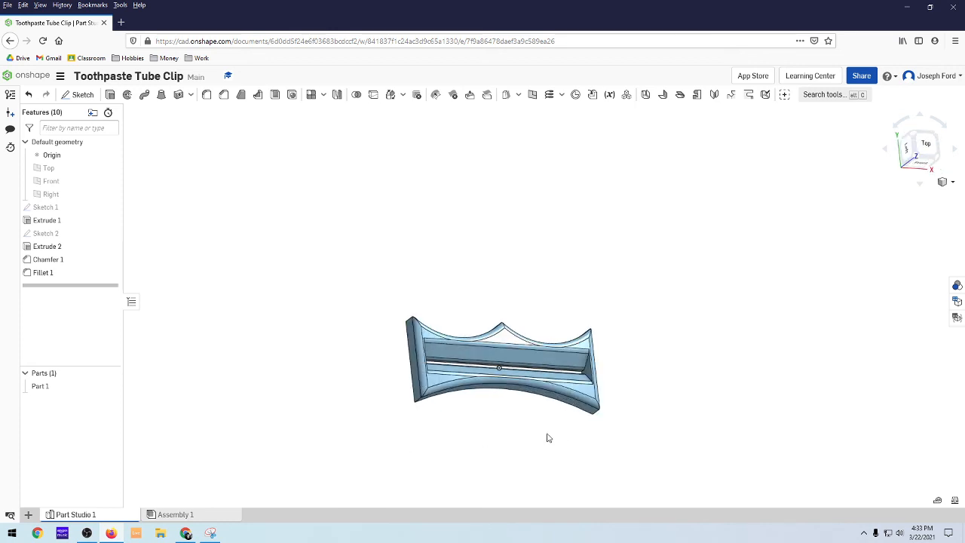